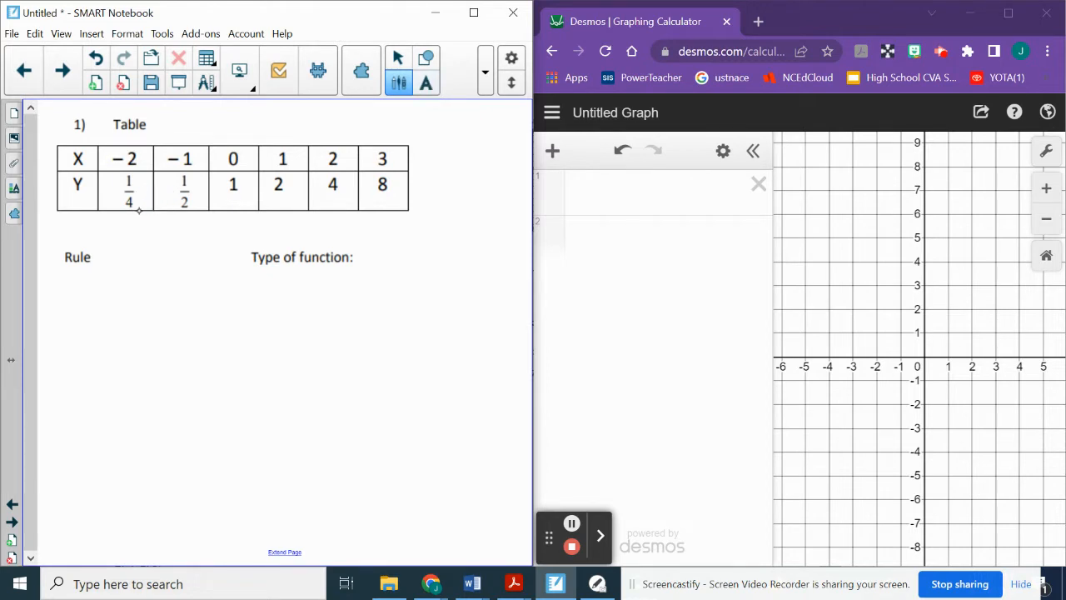
- Handwrite a check-shaped connector with "×2" under the table between each pair of consecutive Y values
drag(136, 211, 161, 207)
drag(198, 210, 221, 201)
mouse_move(142, 231)
mouse_down()
mouse_move(135, 243)
mouse_move(144, 234)
mouse_move(166, 240)
mouse_up()
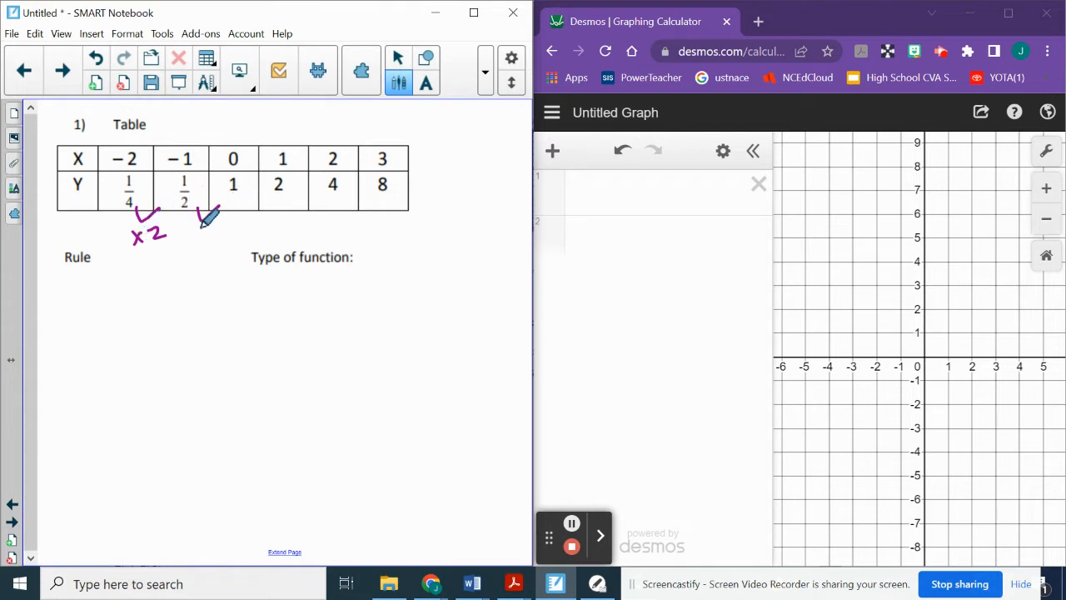
mouse_move(197, 230)
mouse_down()
mouse_move(208, 241)
mouse_move(197, 243)
mouse_up()
drag(211, 231, 219, 241)
mouse_move(252, 207)
mouse_down()
mouse_move(265, 204)
mouse_move(263, 239)
mouse_move(252, 240)
mouse_move(277, 238)
mouse_move(319, 202)
mouse_move(299, 239)
mouse_move(324, 235)
mouse_move(363, 203)
mouse_move(357, 237)
mouse_up()
mouse_move(356, 223)
mouse_down()
mouse_move(348, 238)
mouse_move(379, 235)
mouse_up()
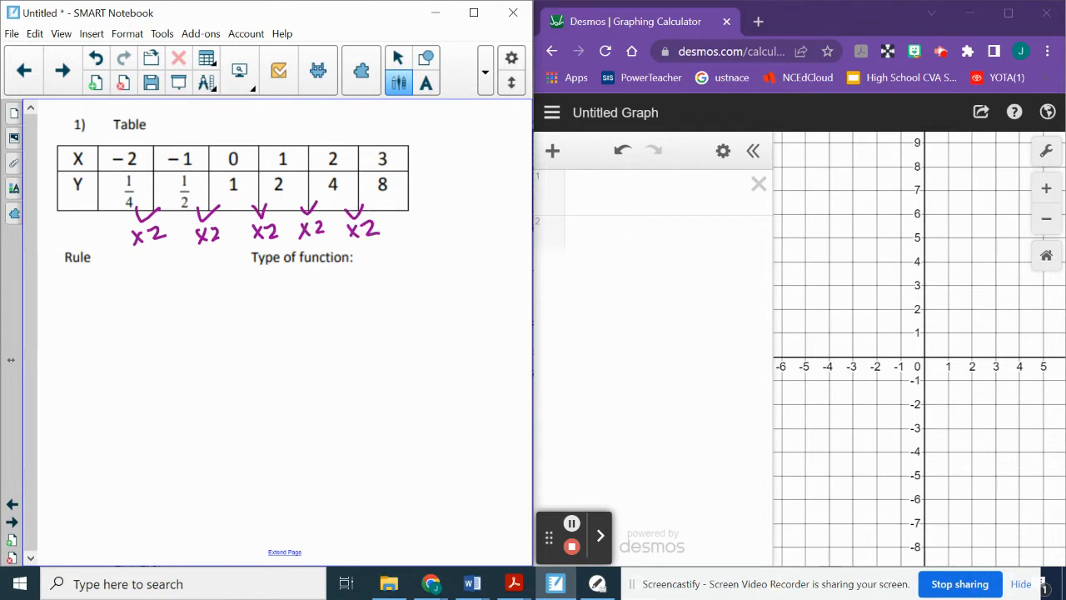
- Handwrite "Exponential" under "Type of function" with "double" on the line beneath it
mouse_move(301, 275)
mouse_down()
mouse_move(289, 306)
mouse_move(304, 291)
mouse_up()
drag(290, 305, 326, 305)
mouse_move(326, 288)
mouse_down()
mouse_move(313, 307)
mouse_move(330, 312)
mouse_up()
drag(330, 287, 331, 300)
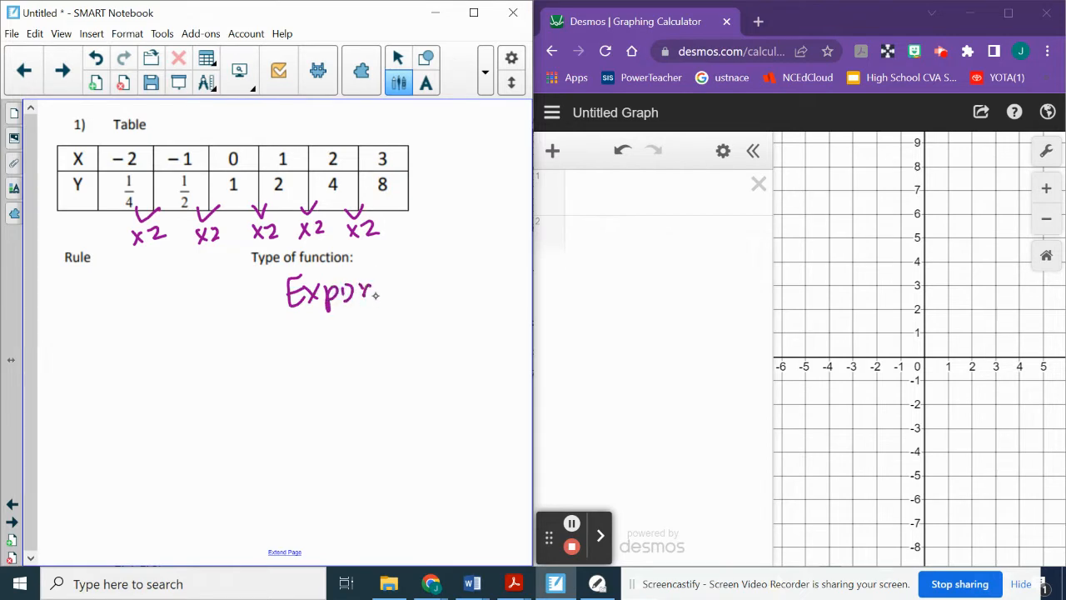
drag(409, 289, 411, 298)
drag(416, 277, 416, 298)
drag(409, 287, 457, 296)
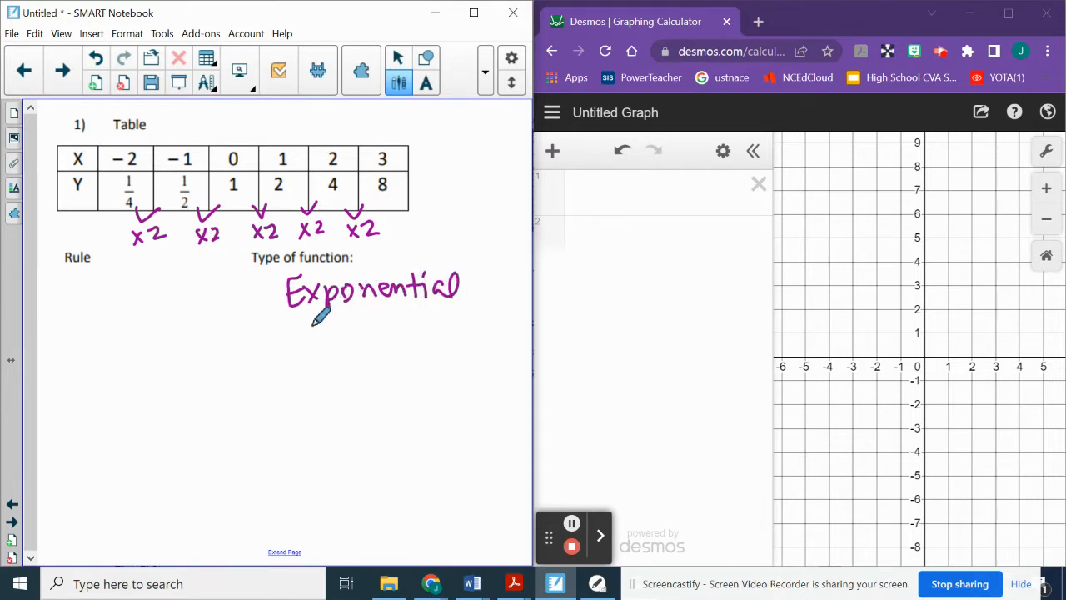
drag(316, 330, 321, 344)
drag(337, 331, 367, 336)
drag(377, 323, 373, 333)
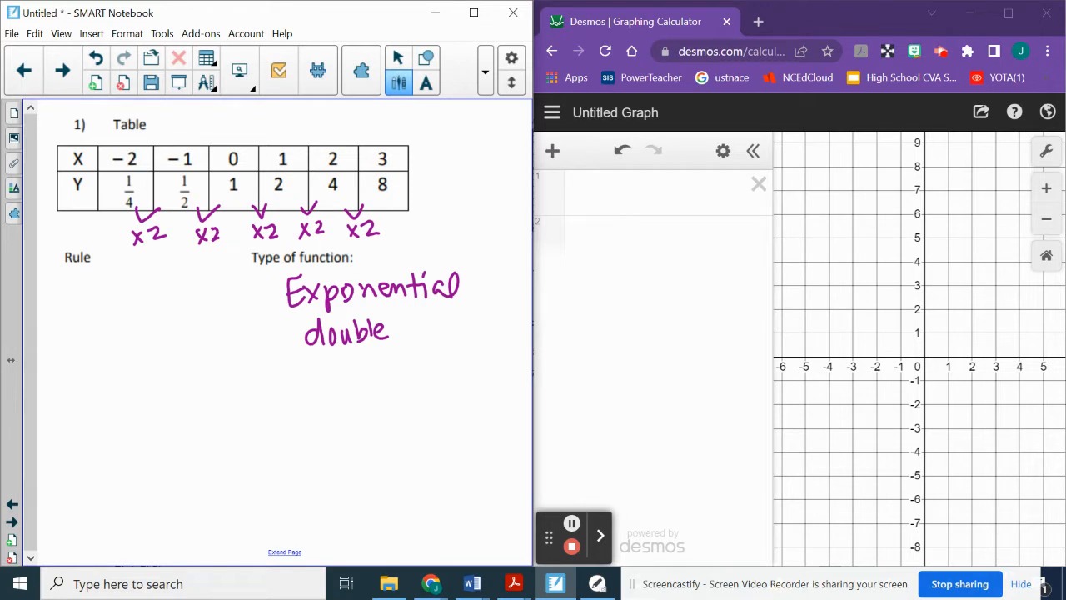
- Box the table column where X is 0, point an arrow at it, and handwrite the general rule y = a(b)^x under "Rule"
mouse_move(257, 138)
mouse_down()
mouse_move(217, 138)
mouse_move(214, 205)
mouse_up()
mouse_move(216, 141)
mouse_down()
mouse_move(221, 204)
mouse_move(257, 205)
mouse_move(257, 147)
mouse_move(285, 121)
mouse_up()
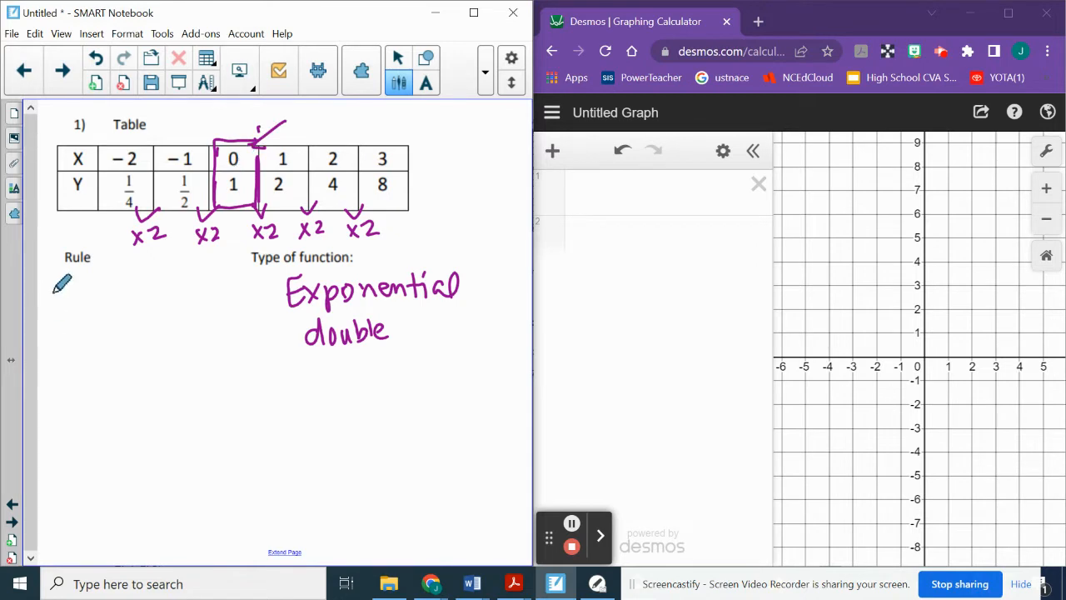
mouse_move(65, 291)
mouse_down()
mouse_move(78, 293)
mouse_move(65, 329)
mouse_up()
click(92, 295)
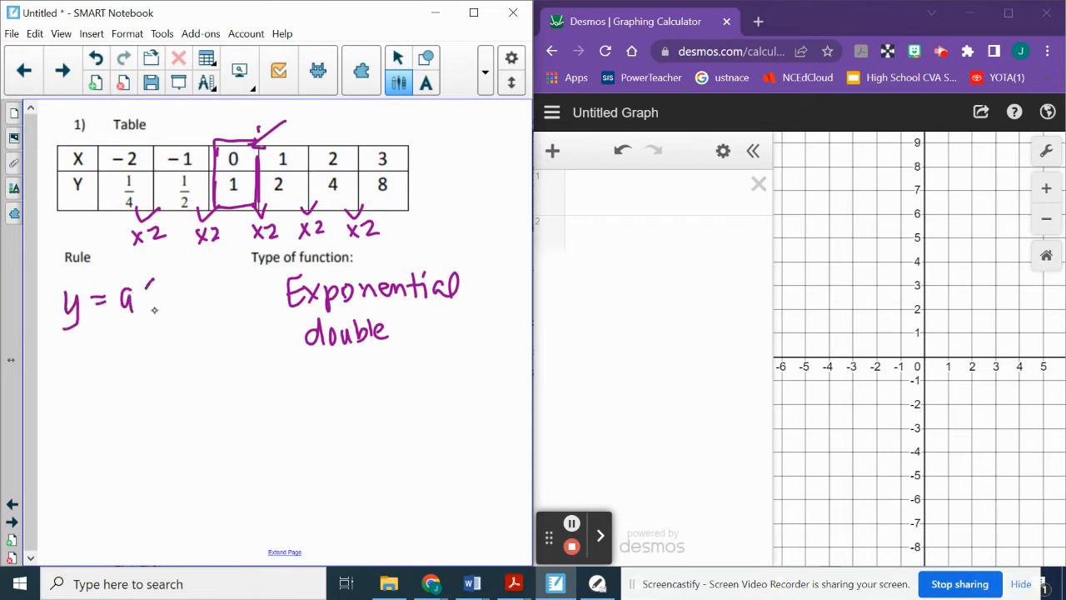
drag(152, 287, 149, 310)
drag(161, 285, 178, 313)
mouse_move(190, 271)
mouse_down()
mouse_move(205, 287)
mouse_move(192, 287)
mouse_up()
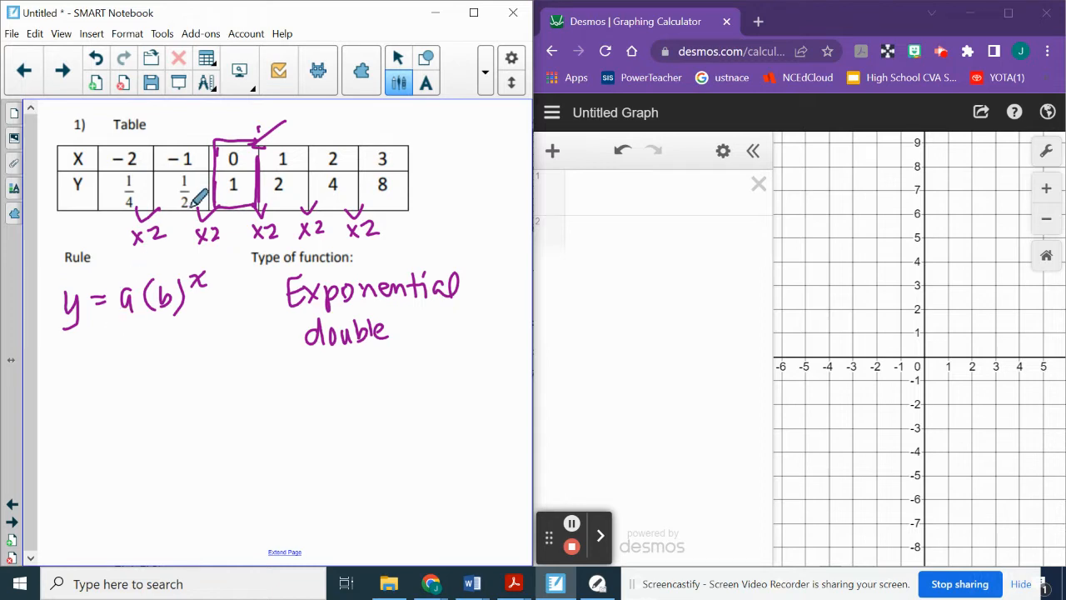
- Handwrite the specific rule y = 1(2)^x beneath the general rule
mouse_move(66, 356)
mouse_down()
mouse_move(77, 375)
mouse_move(68, 400)
mouse_move(103, 353)
mouse_up()
mouse_move(92, 364)
mouse_down()
mouse_move(104, 360)
mouse_move(121, 377)
mouse_up()
drag(150, 340, 150, 383)
drag(156, 346, 170, 383)
drag(196, 327, 197, 333)
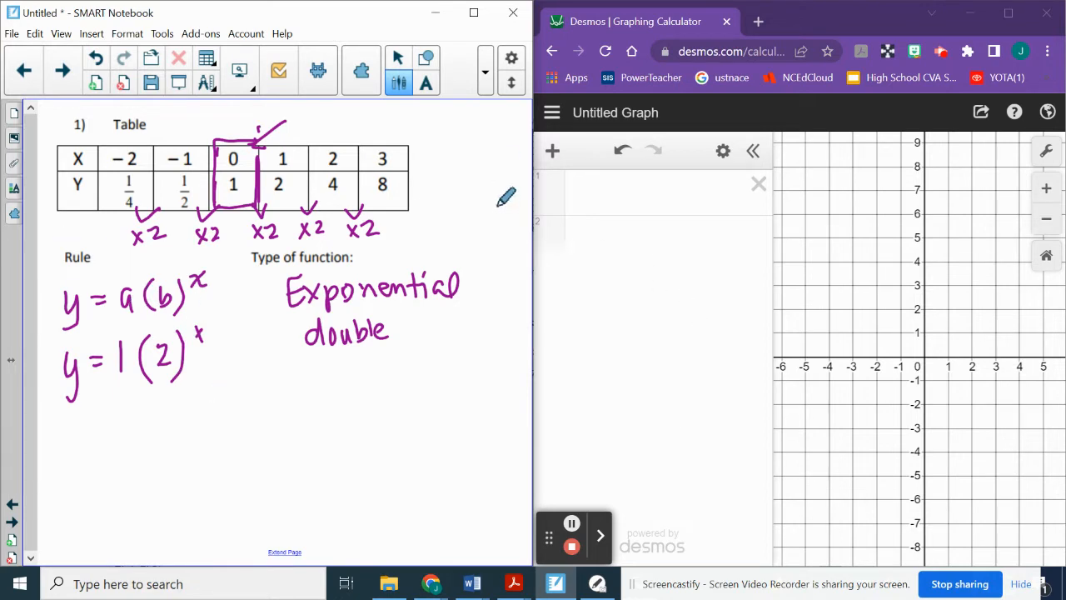
- Switch to Desmos, add a table, and enter −2 and −1 as its first x values
click(553, 151)
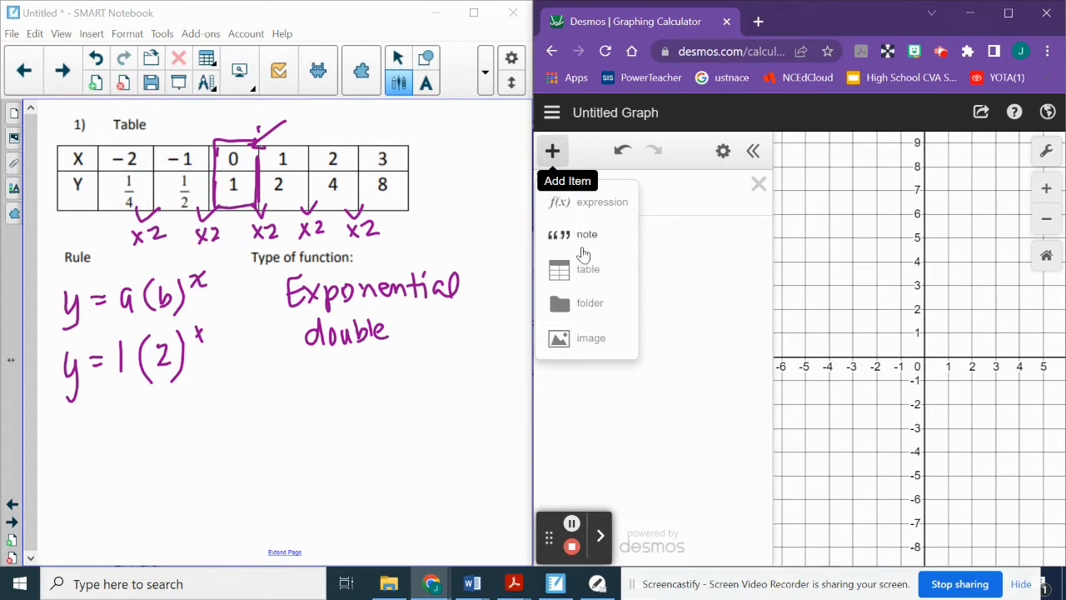
click(585, 270)
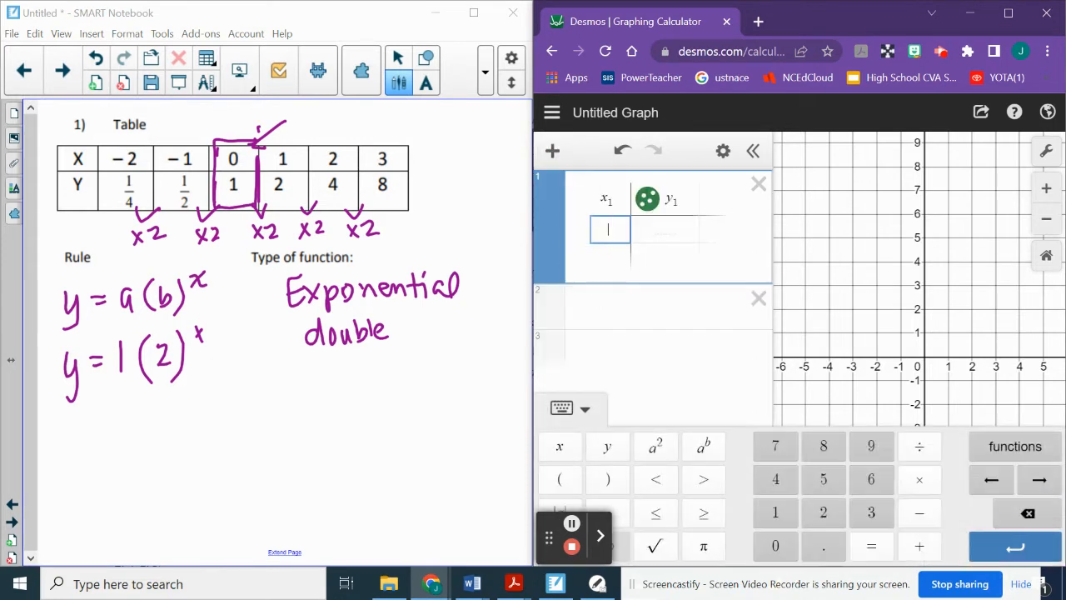
text(-2)
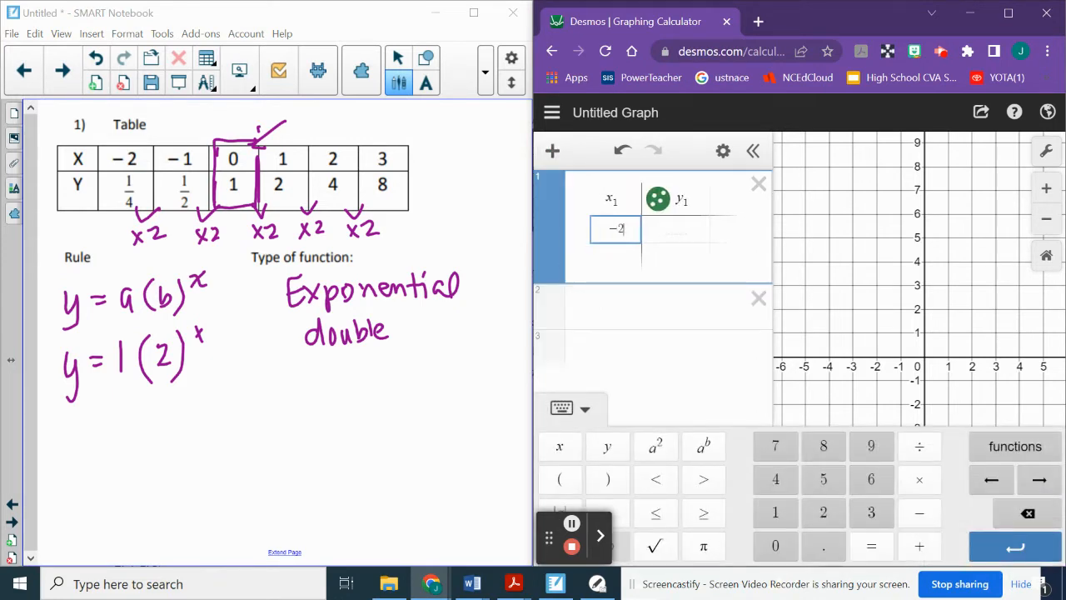
key(Return)
text(-1)
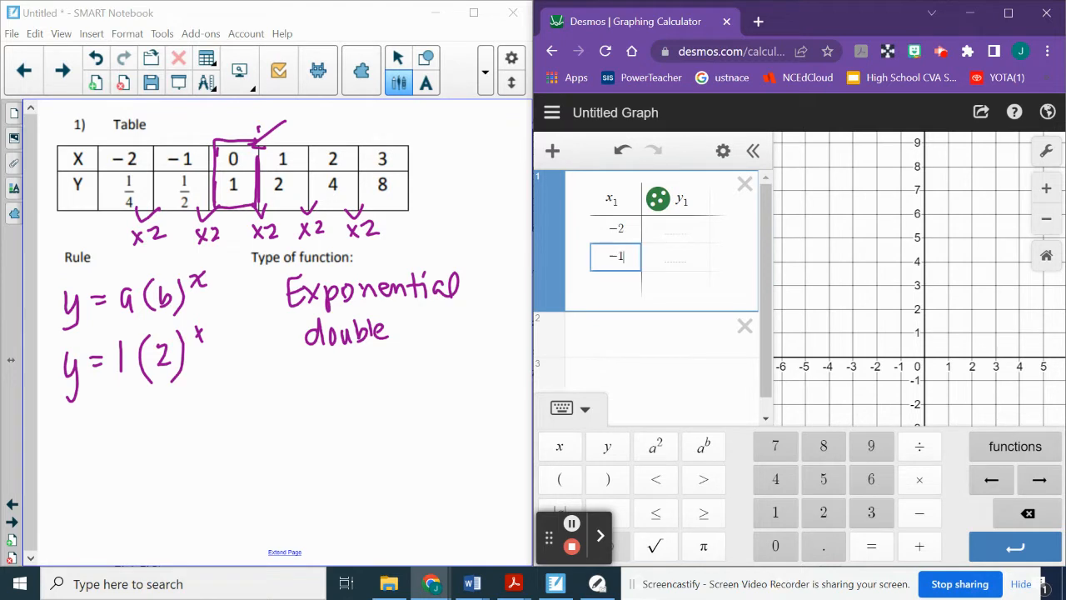
key(Return)
- Enter 0, 1, 2 and 3 as the remaining x values of the table
text(-)
key(Return)
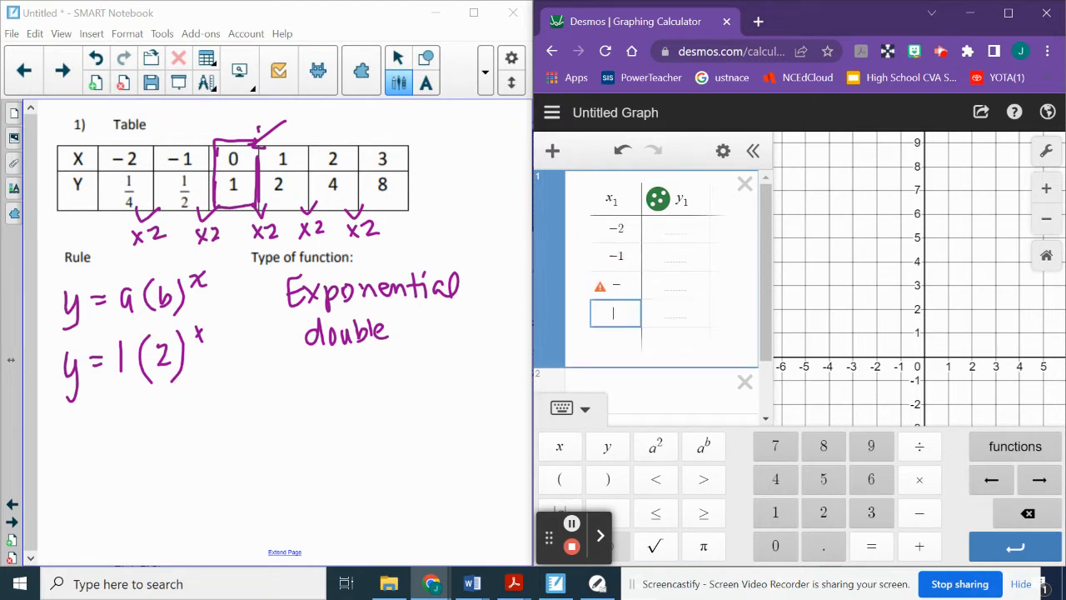
key(BackSpace)
key(BackSpace)
text(0)
key(Return)
text(1)
key(Return)
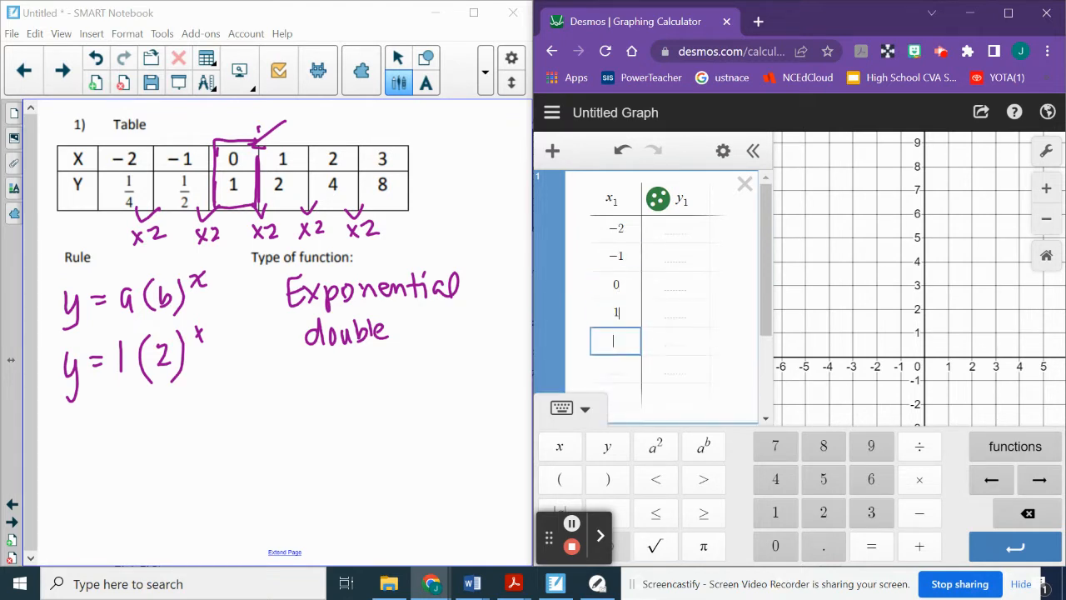
text(2)
key(Return)
text(3)
- Enter 1/4 and 1/2 as the y values for x = −2 and x = −1
key(Right)
key(Up)
key(Up)
key(Up)
key(Up)
key(Up)
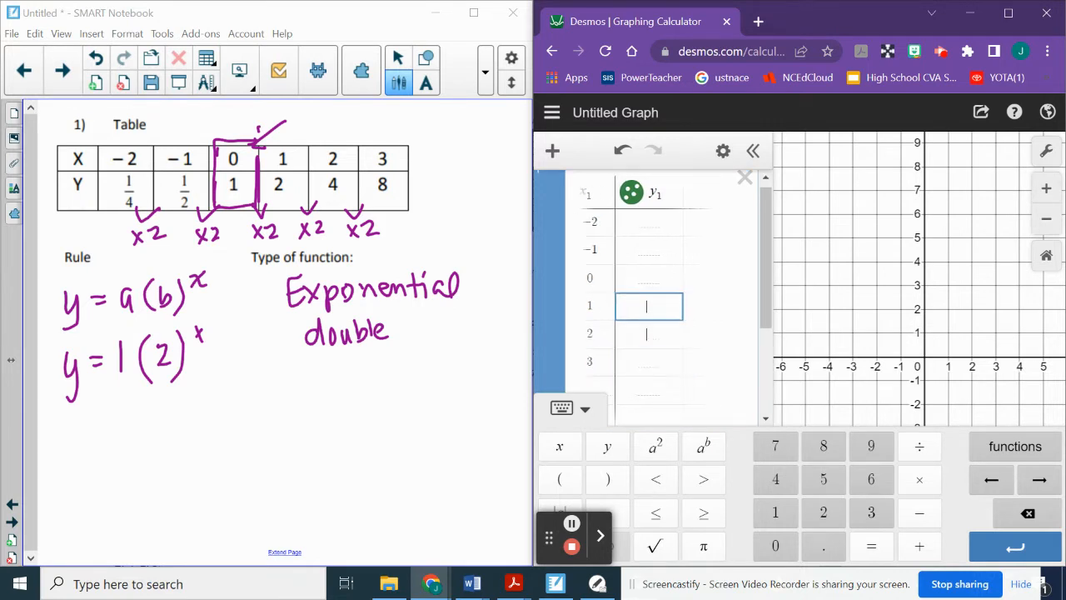
text(1/4)
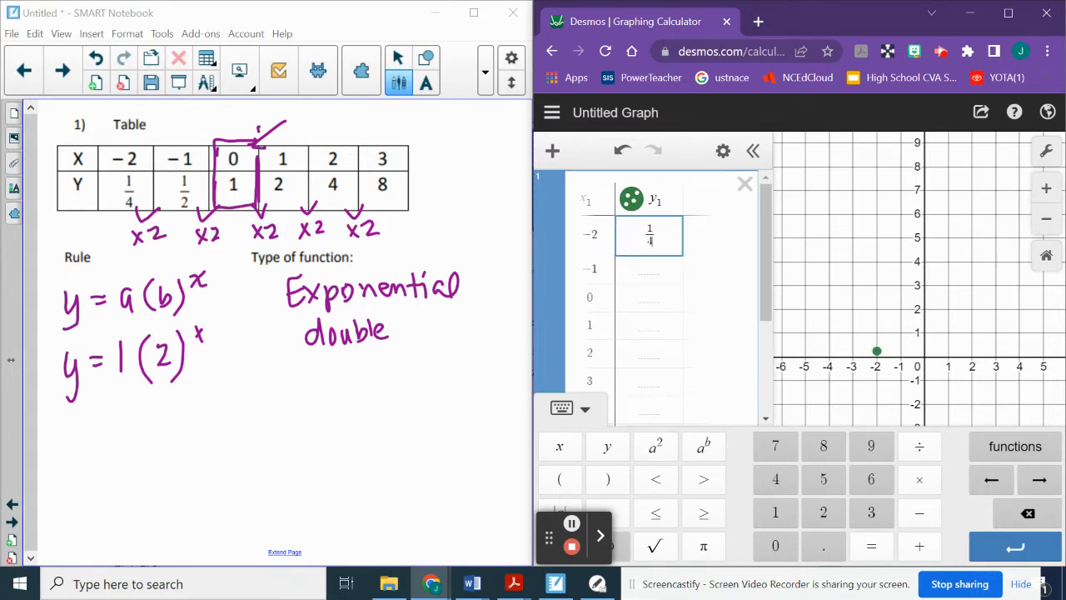
key(Return)
text(1/2)
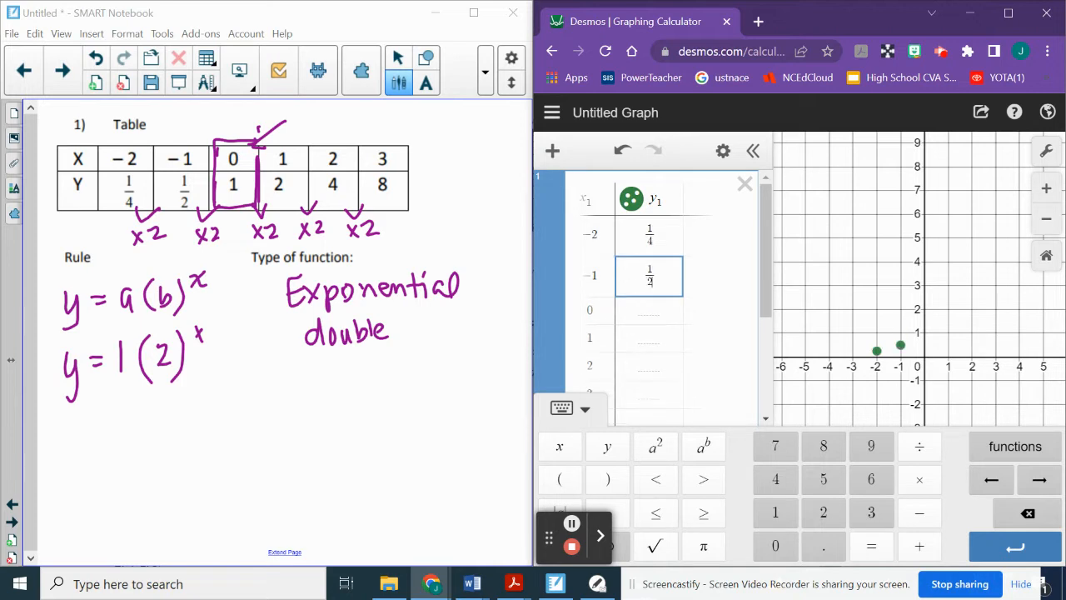
key(Return)
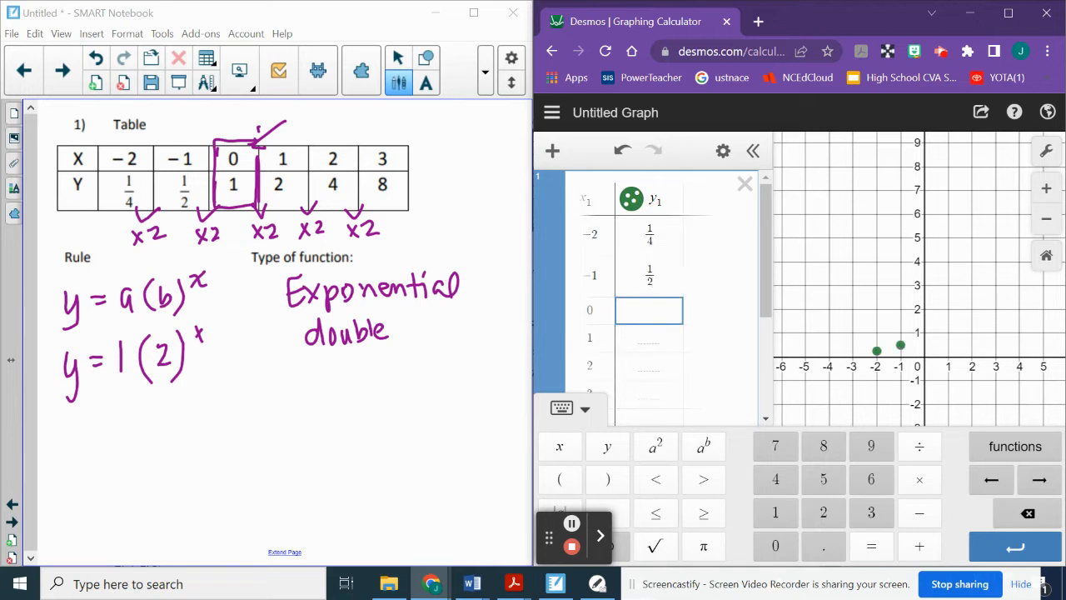
- Enter 1, 2, 4 and 8 as the y values for x = 0 through x = 3
text(1)
key(Return)
text(2)
key(Return)
text(4)
key(Return)
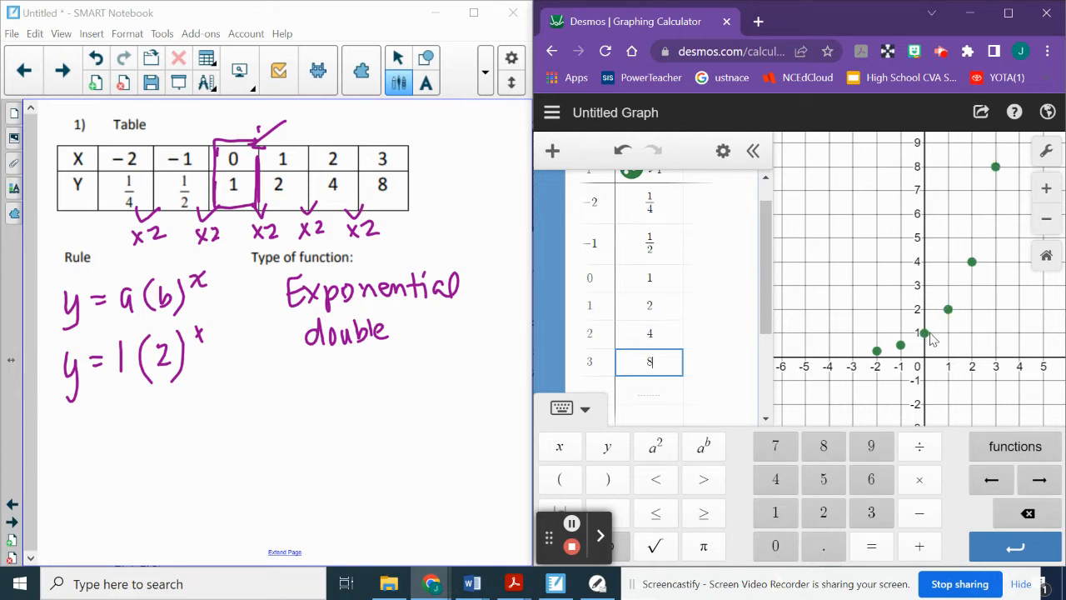
- Begin a regression in the empty expression below the table with y₁ ~ a
scroll(706, 337, down, 2)
click(702, 328)
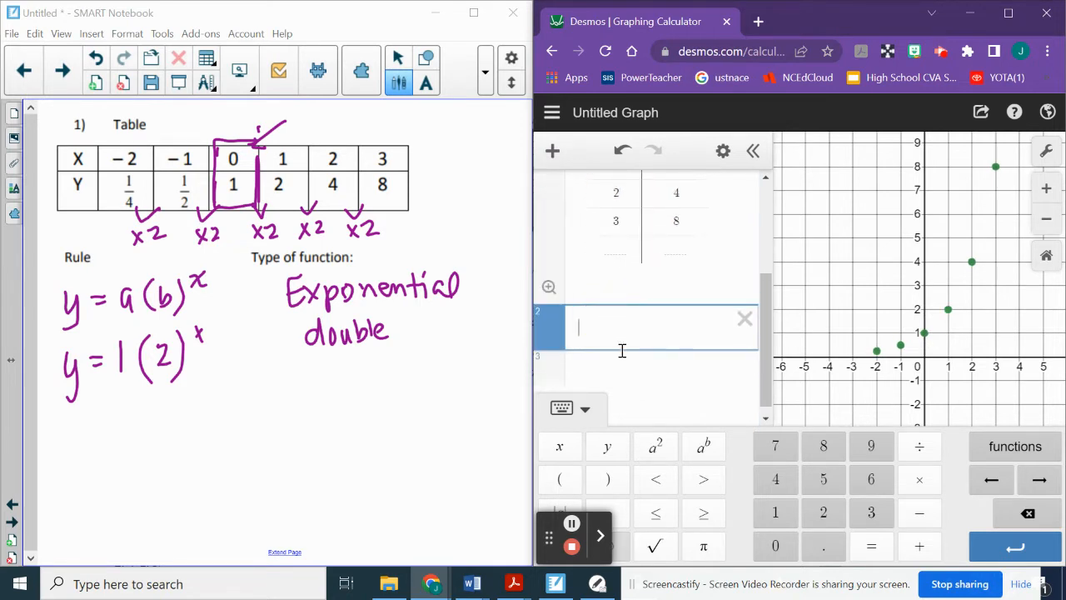
click(609, 452)
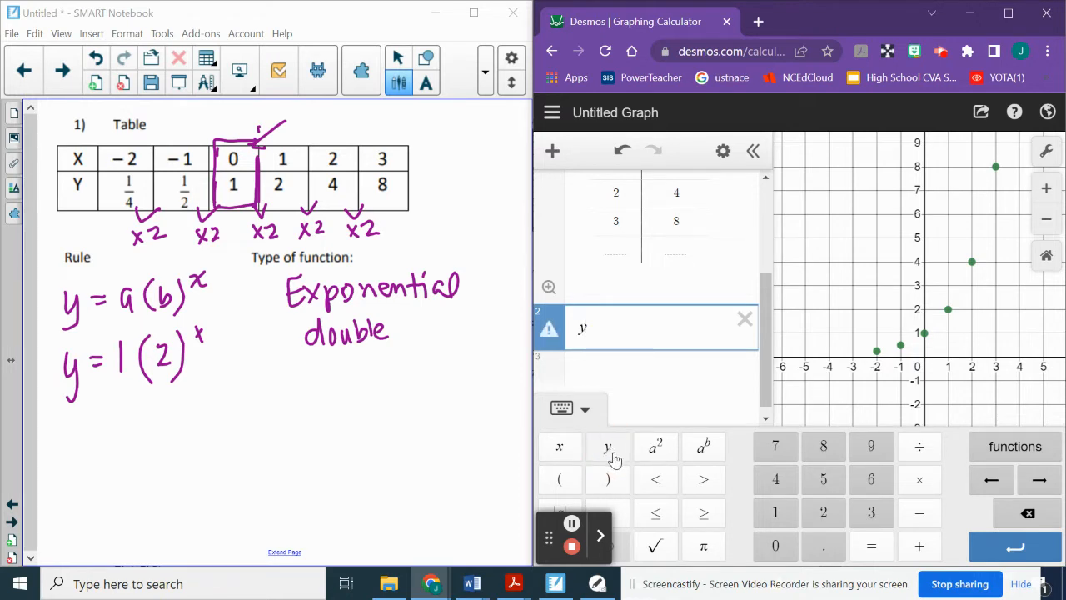
text(1)
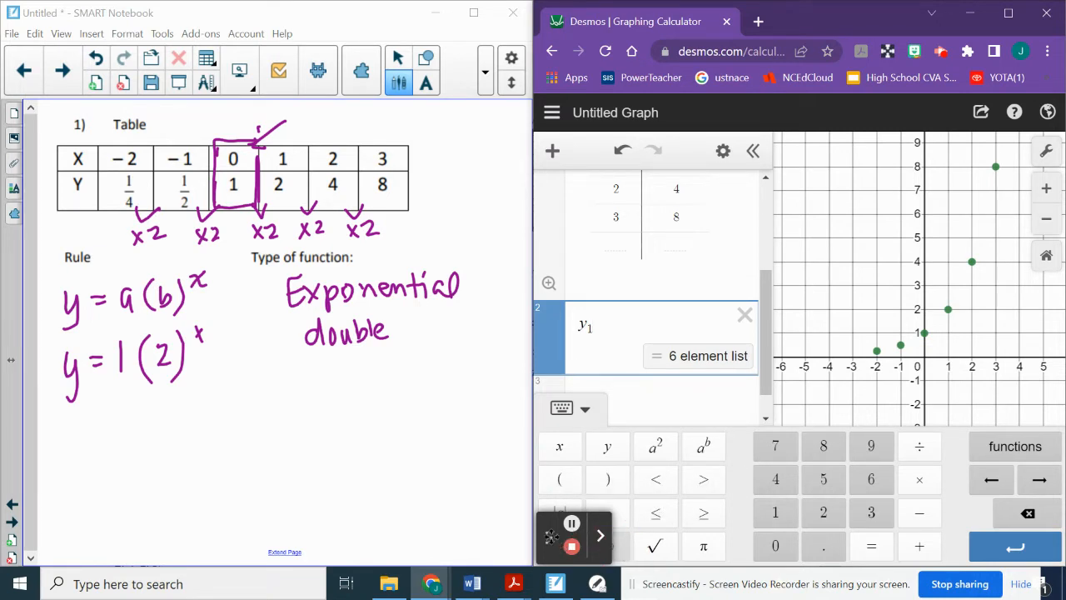
drag(549, 538, 925, 138)
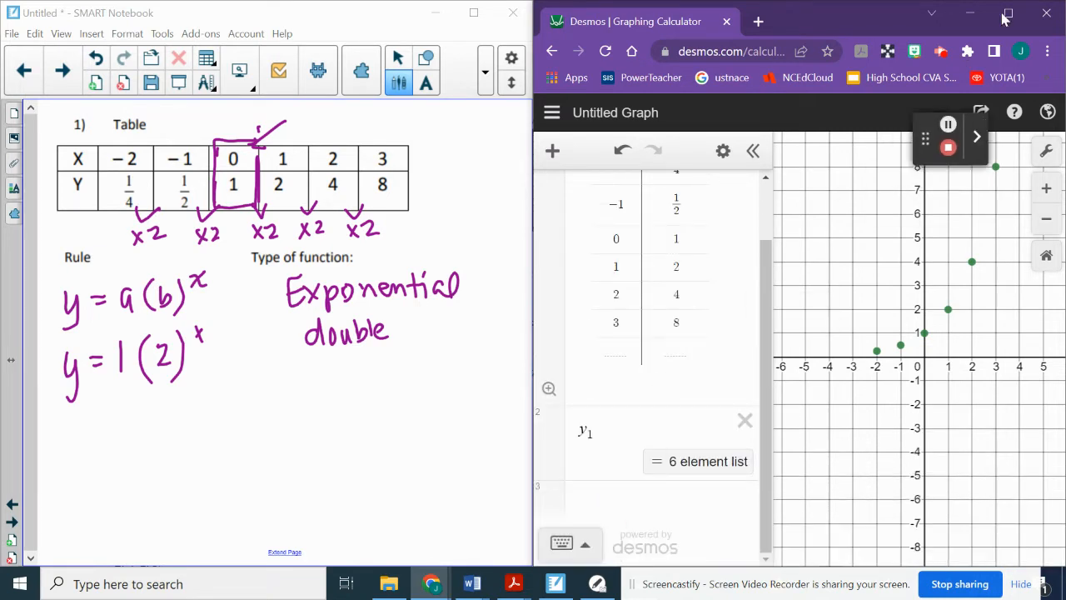
click(570, 545)
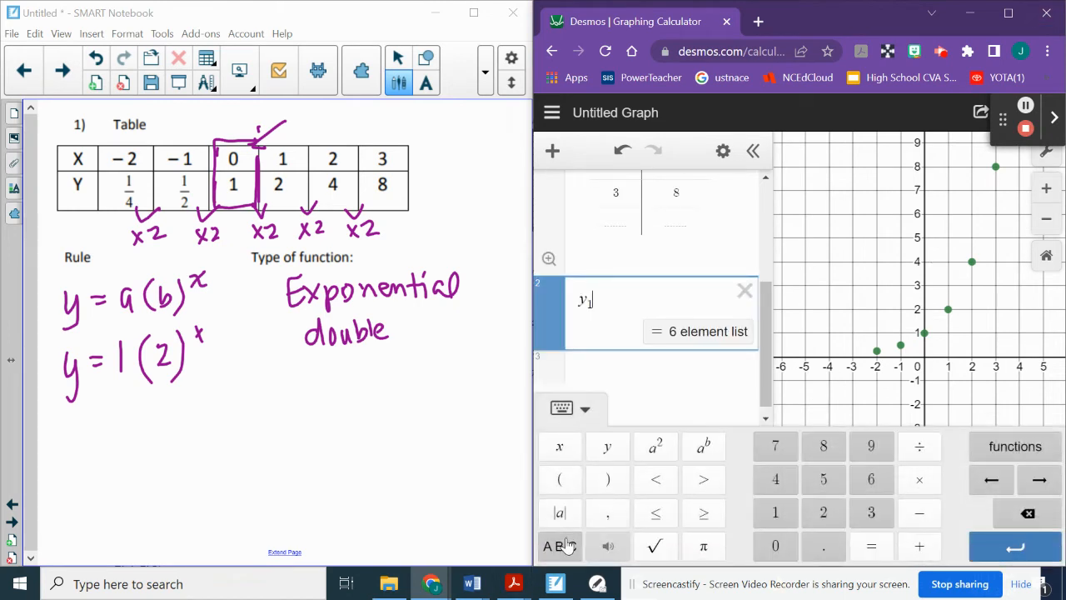
click(565, 545)
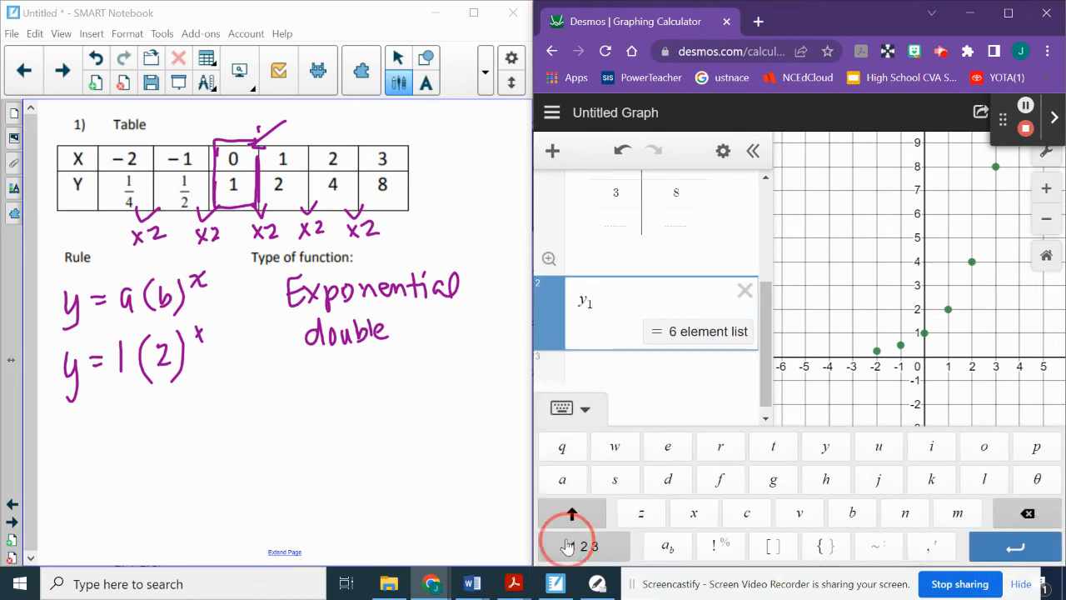
click(883, 553)
text(a)
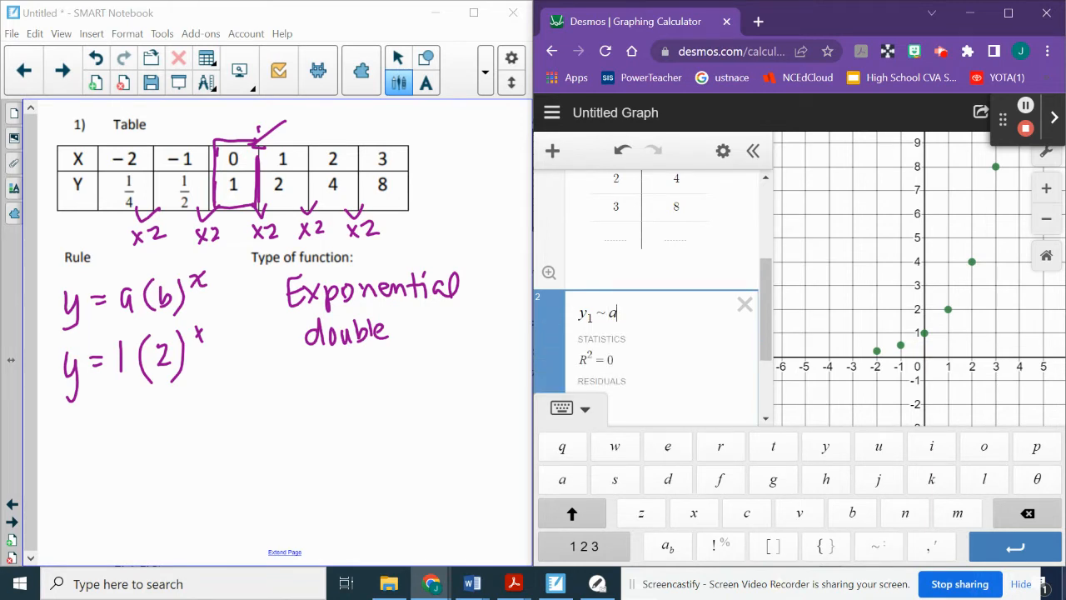
- Complete the regression model as y₁ ~ a(b)^x₁, with x₁ as the exponent
text((b))
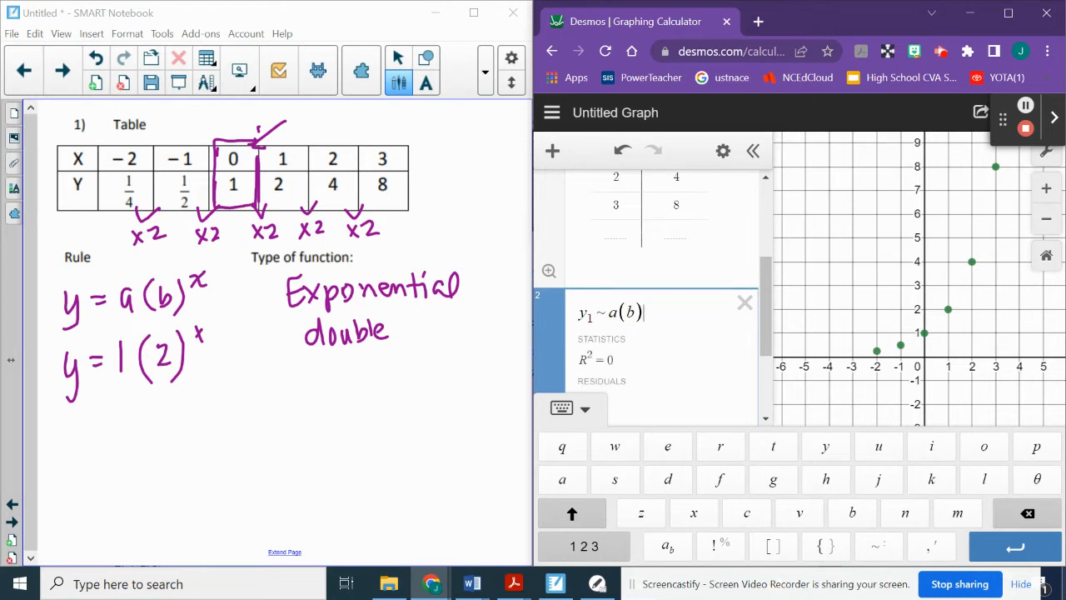
text(^)
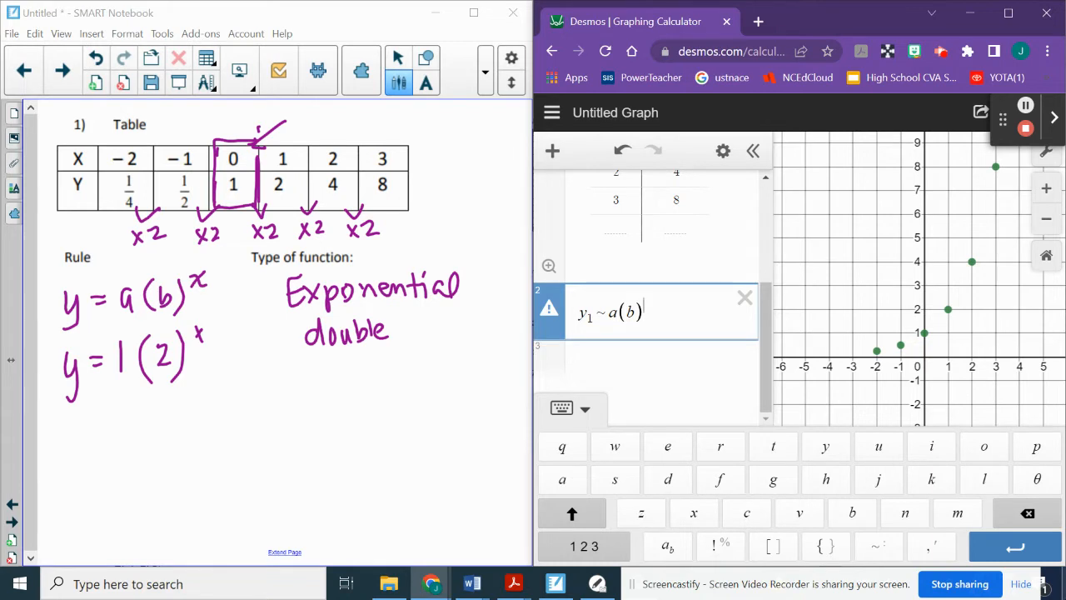
text(2)
key(BackSpace)
text(x)
click(612, 594)
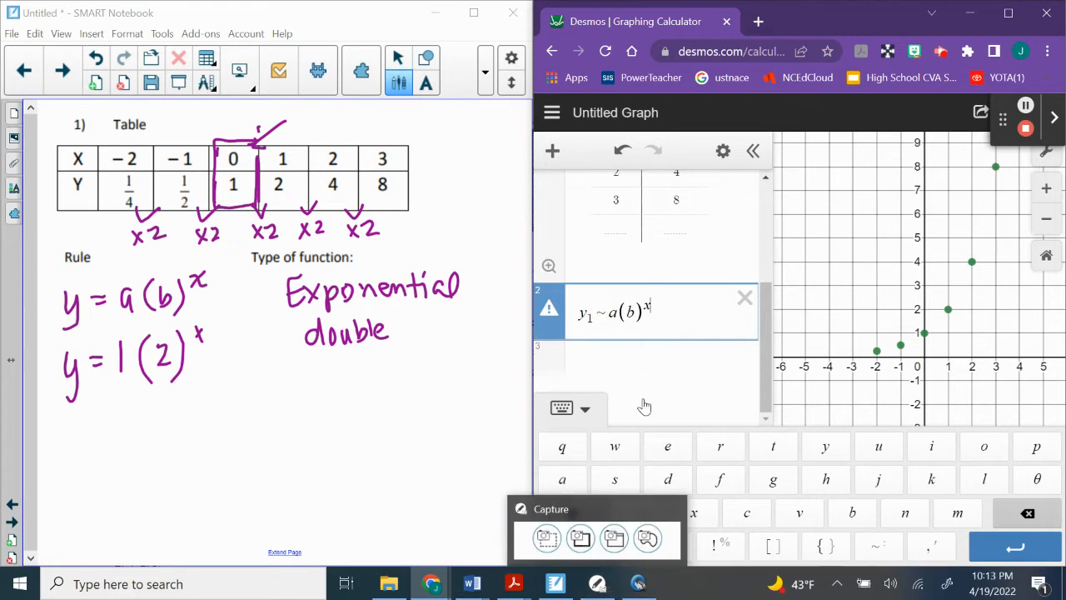
click(593, 548)
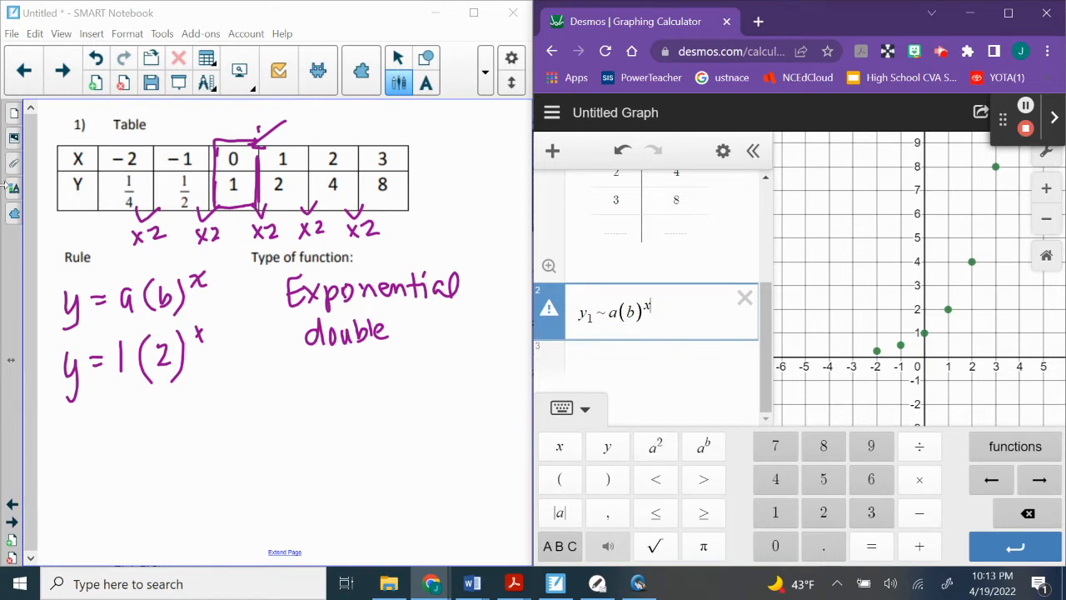
text(1)
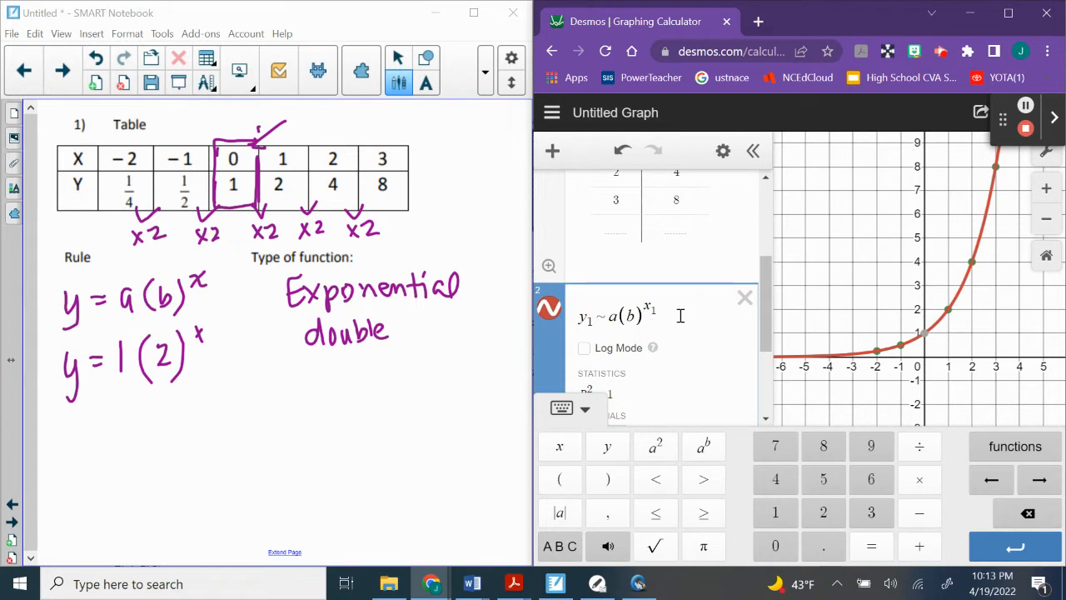
- Review the table's variable names, the regression's fitted parameters and the curve through the plotted points
drag(764, 312, 751, 234)
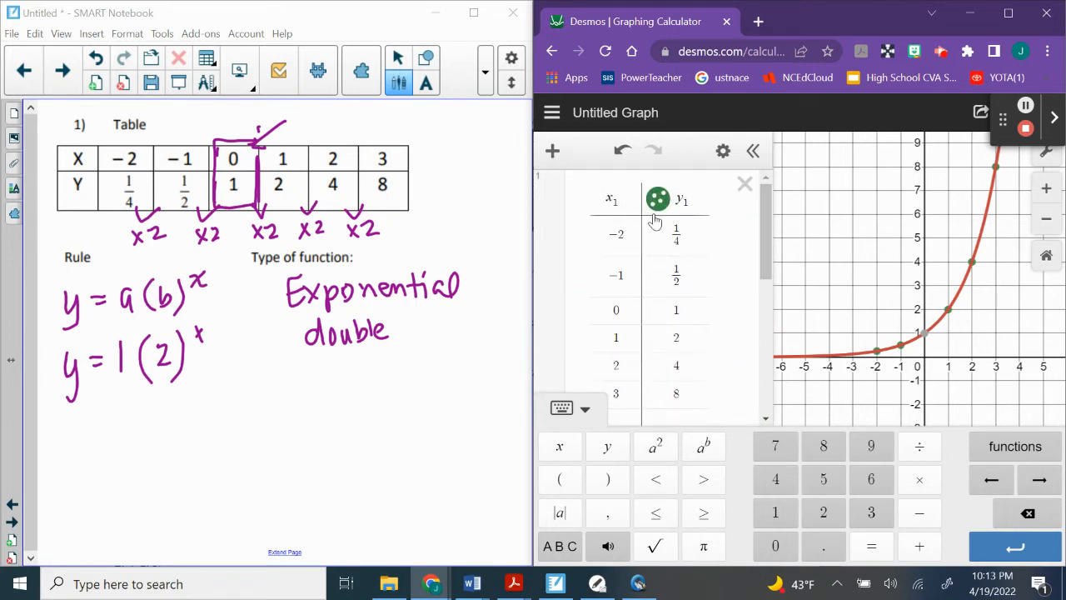
drag(765, 220, 767, 350)
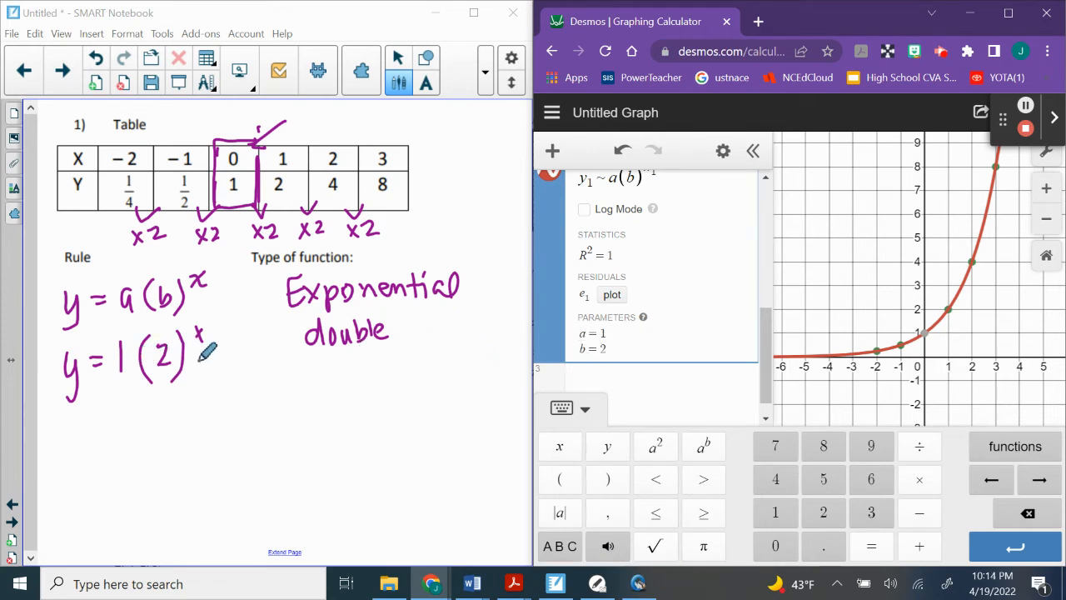
scroll(808, 364, up, 1)
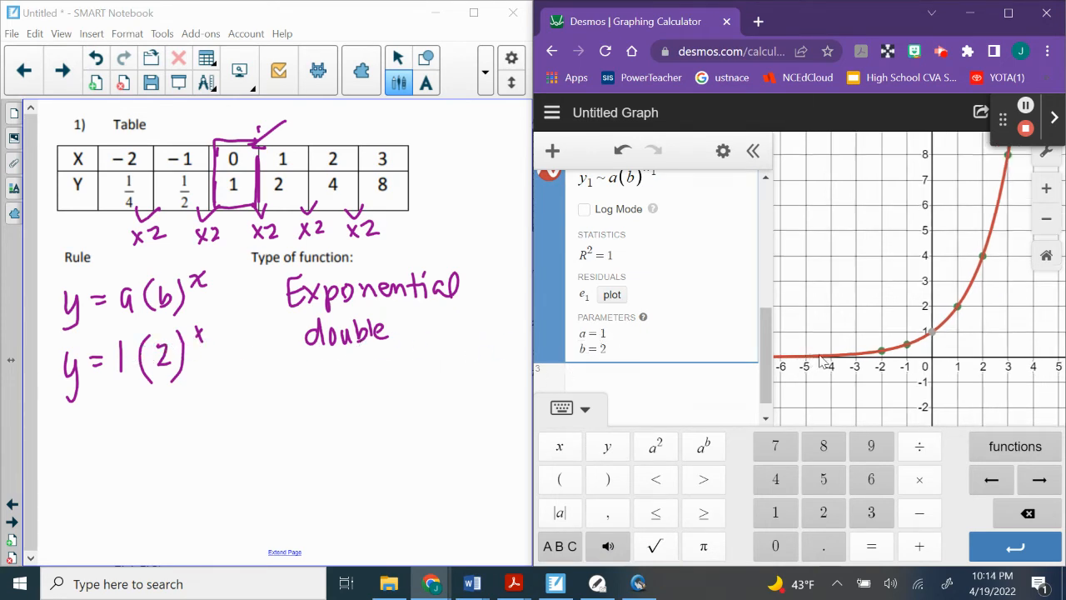
- Examine the plotted points on the exponential curve, showing the coordinates of its y-intercept
scroll(904, 332, down, 1)
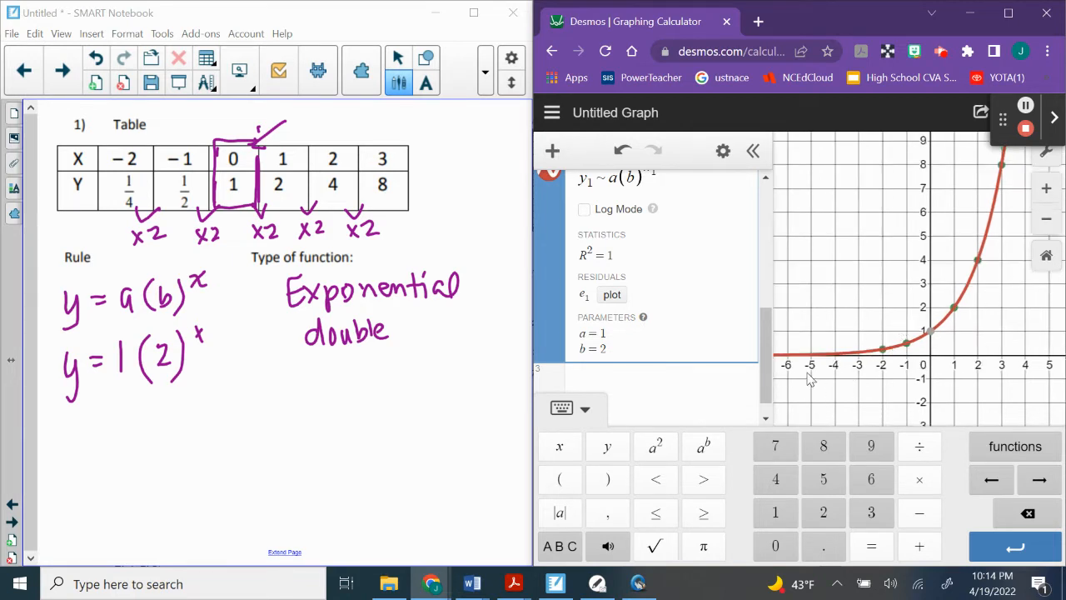
click(929, 337)
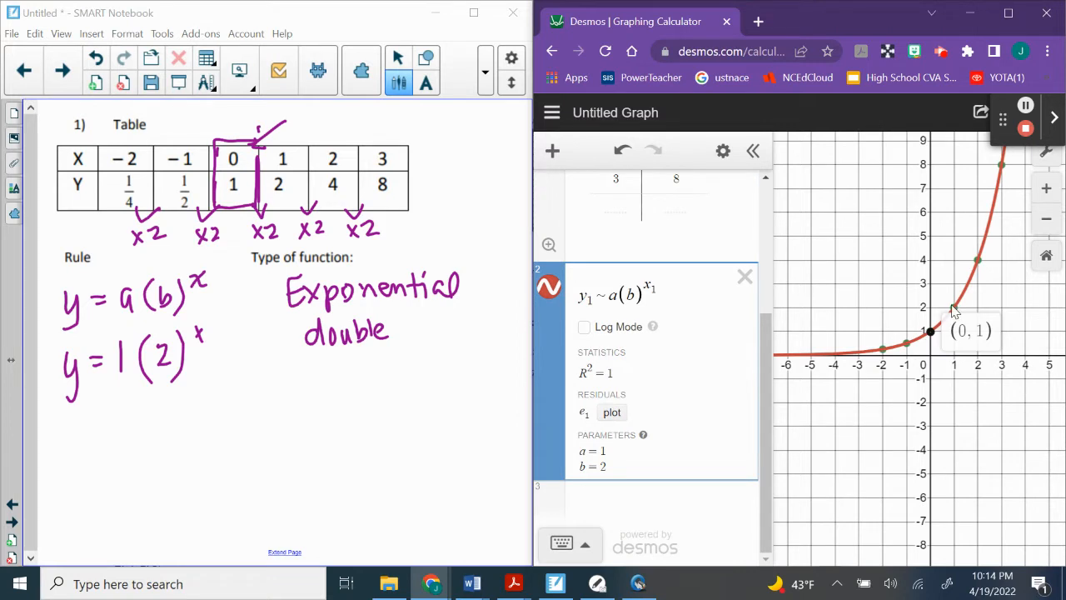
click(980, 261)
- In SMART Notebook, go to problem 2 and mark a +2 change between each pair of consecutive y values below the table
click(64, 72)
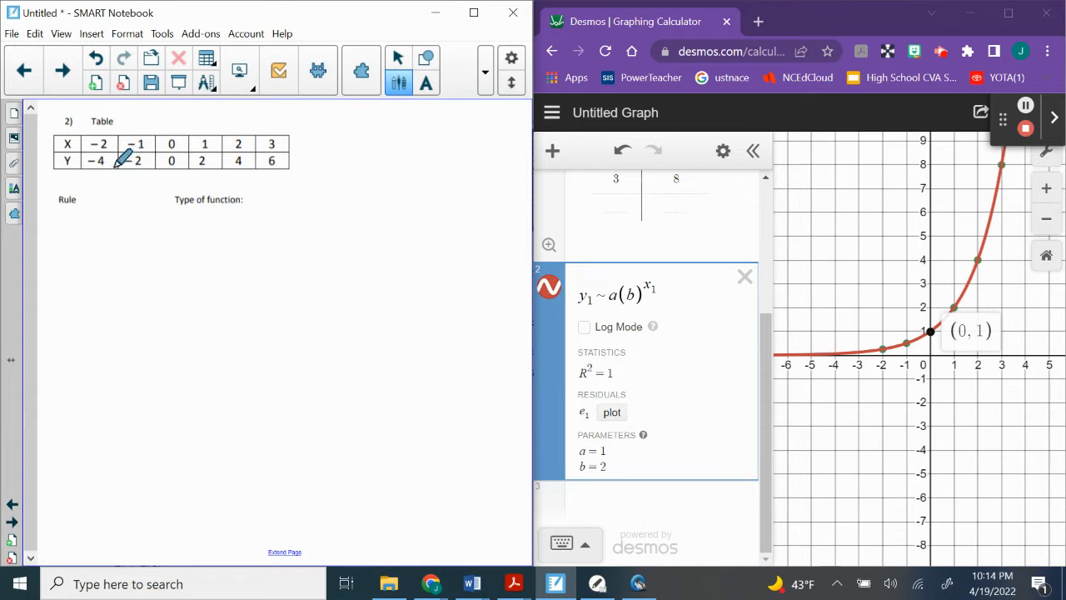
mouse_move(116, 166)
mouse_down()
mouse_move(126, 170)
mouse_move(107, 194)
mouse_move(136, 194)
mouse_move(161, 169)
mouse_move(155, 192)
mouse_up()
drag(150, 185, 177, 189)
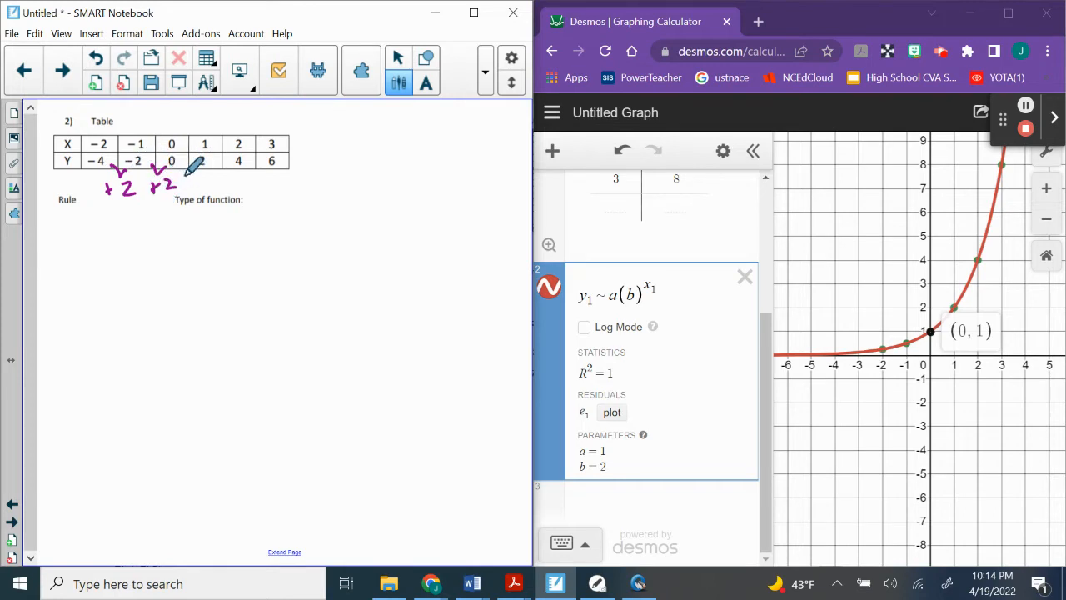
drag(184, 168, 192, 188)
mouse_move(190, 185)
mouse_down()
mouse_move(214, 188)
mouse_move(227, 165)
mouse_move(221, 185)
mouse_move(243, 189)
mouse_move(265, 163)
mouse_move(283, 190)
mouse_up()
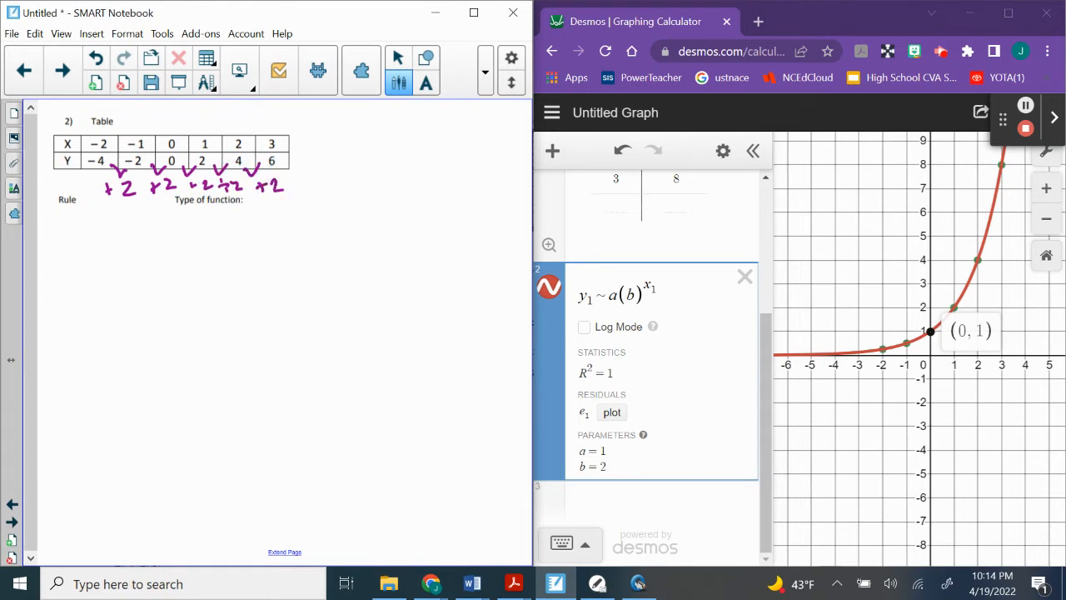
- Mark the steps between consecutive x values above the table and write the rate of change as +2/1 beside it
mouse_move(374, 169)
mouse_down()
mouse_move(372, 200)
mouse_move(381, 173)
mouse_move(384, 185)
mouse_move(430, 183)
mouse_up()
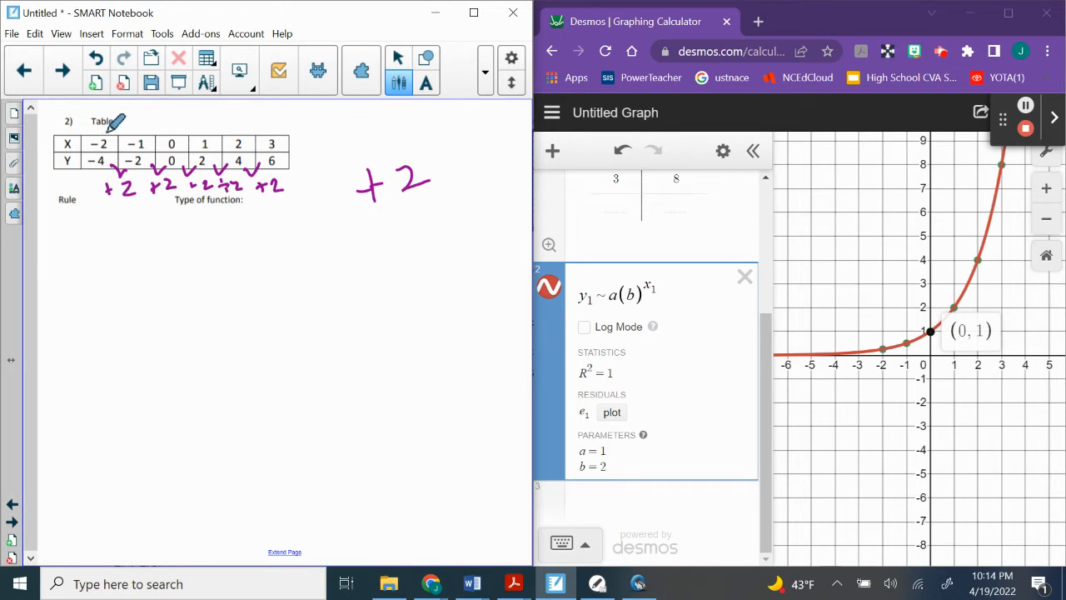
drag(107, 134, 265, 131)
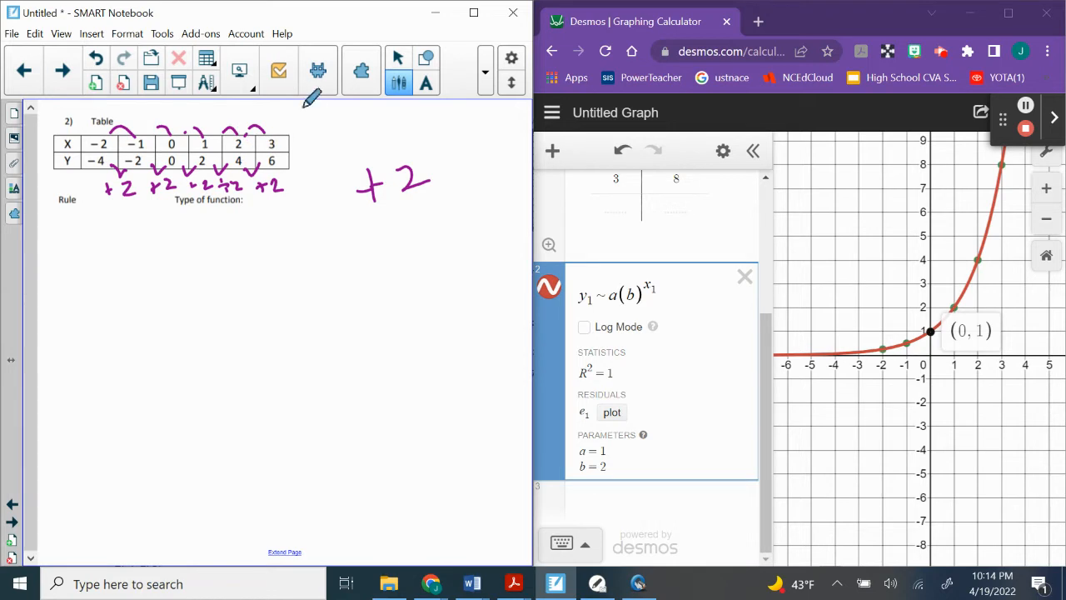
mouse_move(370, 213)
mouse_down()
mouse_move(433, 185)
mouse_move(417, 236)
mouse_up()
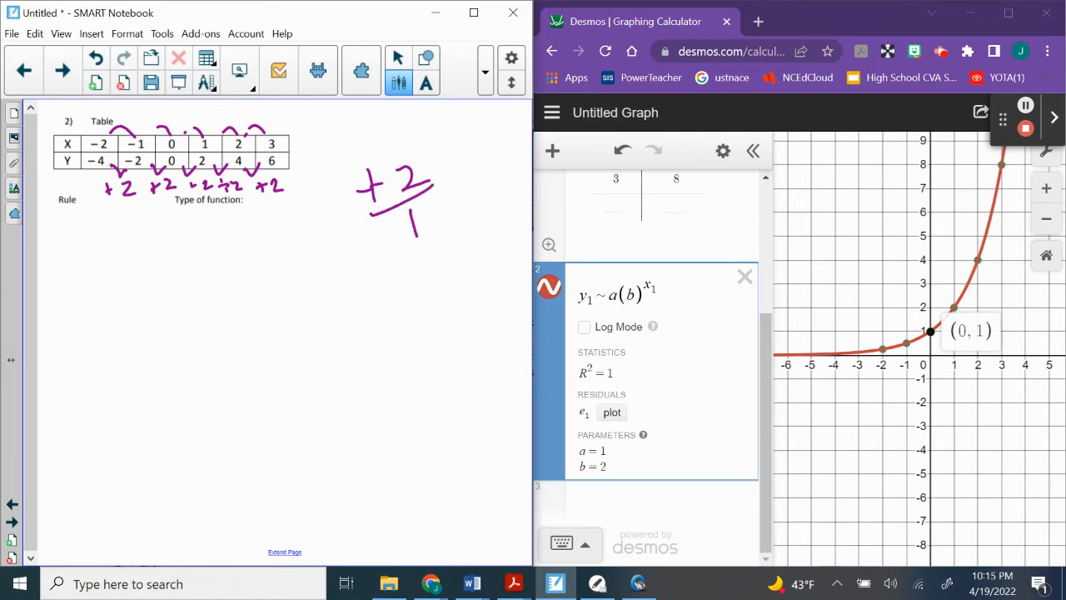
- Handwrite "Linear" with "positive" beneath it as the type of function for problem 2
mouse_move(191, 221)
mouse_down()
mouse_move(189, 256)
mouse_move(207, 260)
mouse_up()
mouse_move(209, 225)
mouse_down()
mouse_move(210, 255)
mouse_move(280, 243)
mouse_up()
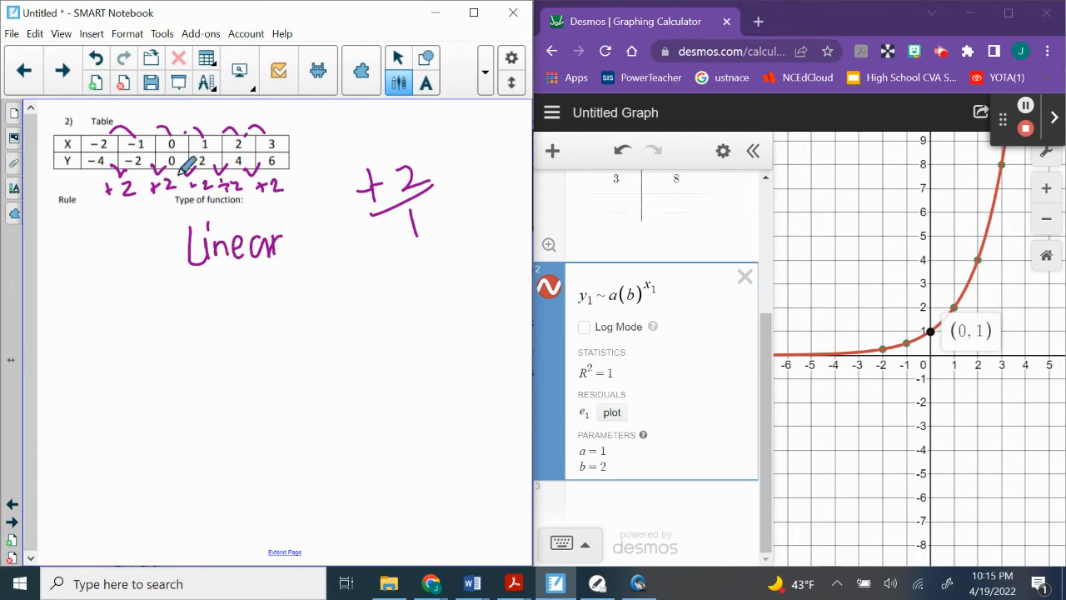
mouse_move(196, 285)
mouse_down()
mouse_move(197, 310)
mouse_move(227, 300)
mouse_up()
mouse_move(241, 283)
mouse_down()
mouse_move(242, 295)
mouse_move(214, 296)
mouse_move(250, 285)
mouse_move(255, 301)
mouse_up()
click(240, 272)
drag(246, 280, 293, 294)
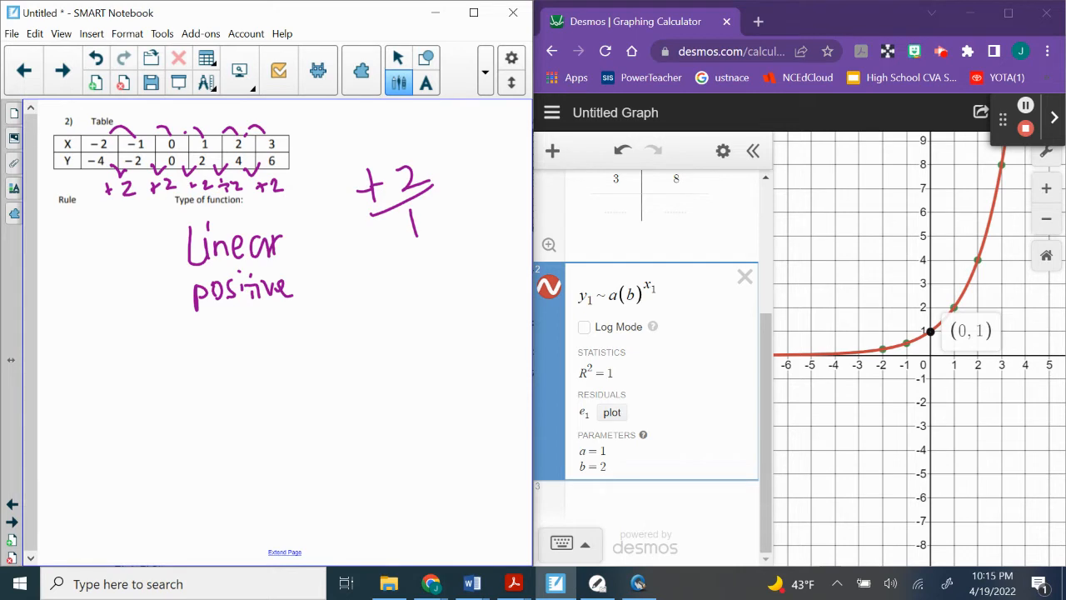
- Box the x = 0 column of the table and handwrite the general linear form y = mx + b
mouse_move(188, 128)
mouse_down()
mouse_move(160, 138)
mouse_move(160, 158)
mouse_move(188, 131)
mouse_up()
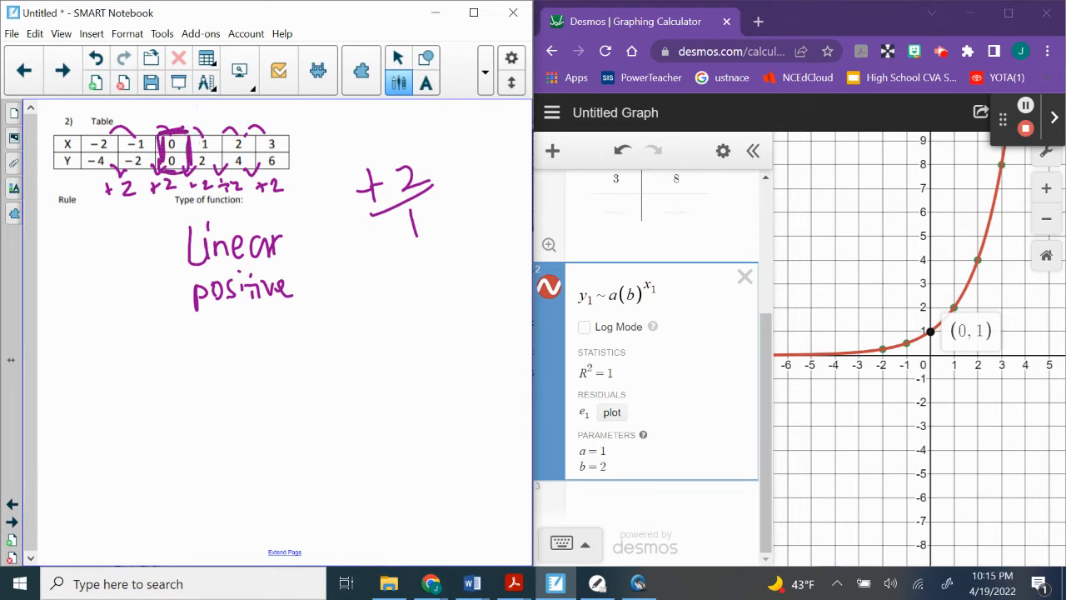
drag(75, 342, 86, 360)
drag(93, 341, 85, 385)
mouse_move(131, 352)
mouse_down()
mouse_move(162, 367)
mouse_move(208, 335)
mouse_move(223, 360)
mouse_up()
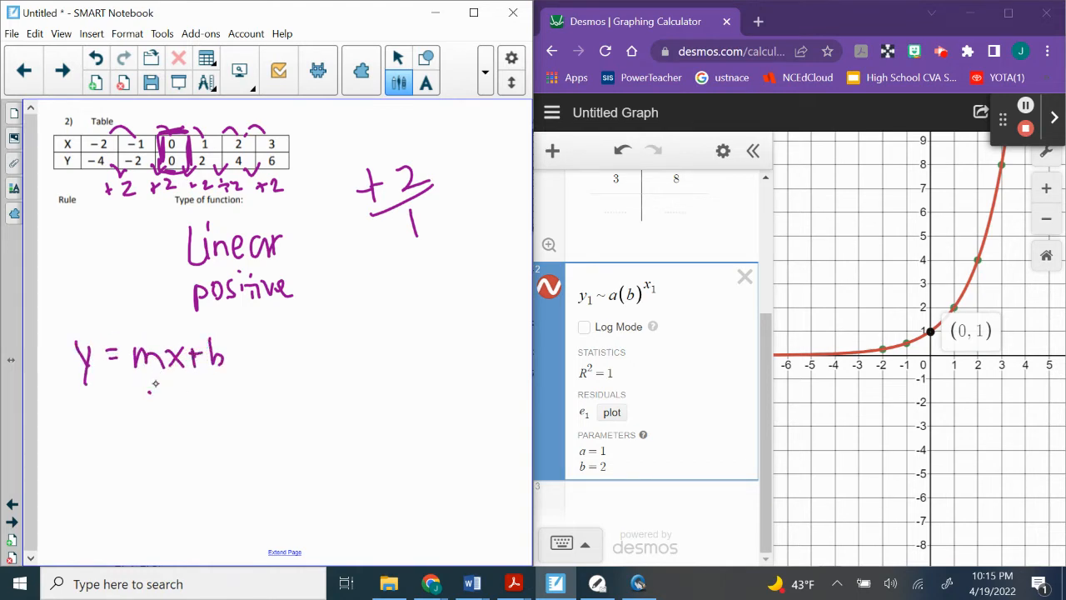
- Handwrite the rule y = 2x beneath the general linear form
mouse_move(152, 390)
mouse_down()
mouse_move(171, 414)
mouse_move(194, 414)
mouse_move(175, 415)
mouse_up()
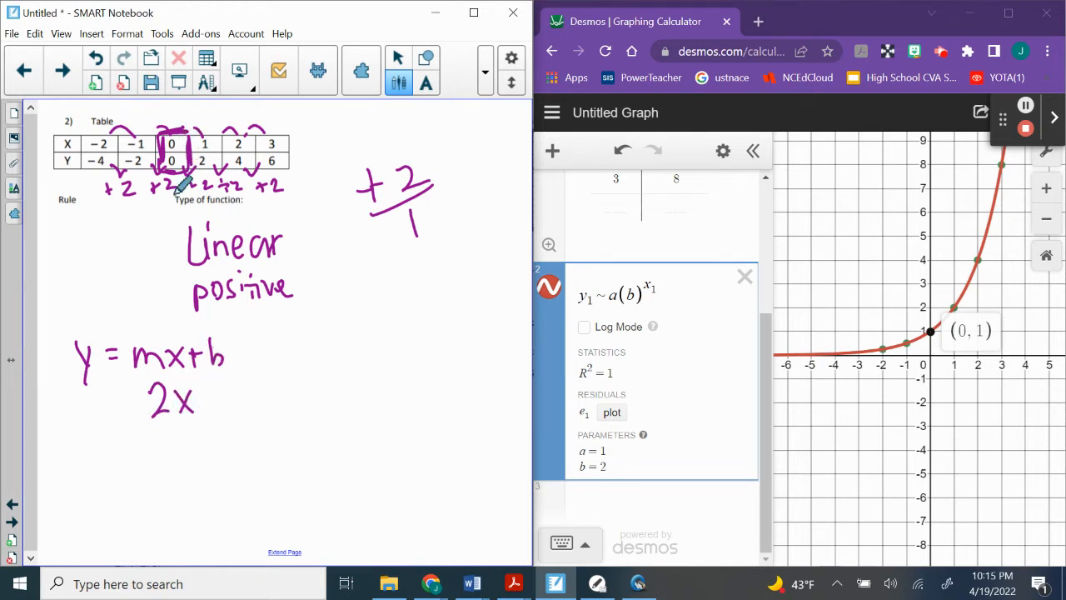
drag(91, 403, 108, 442)
drag(122, 404, 138, 403)
drag(125, 412, 138, 412)
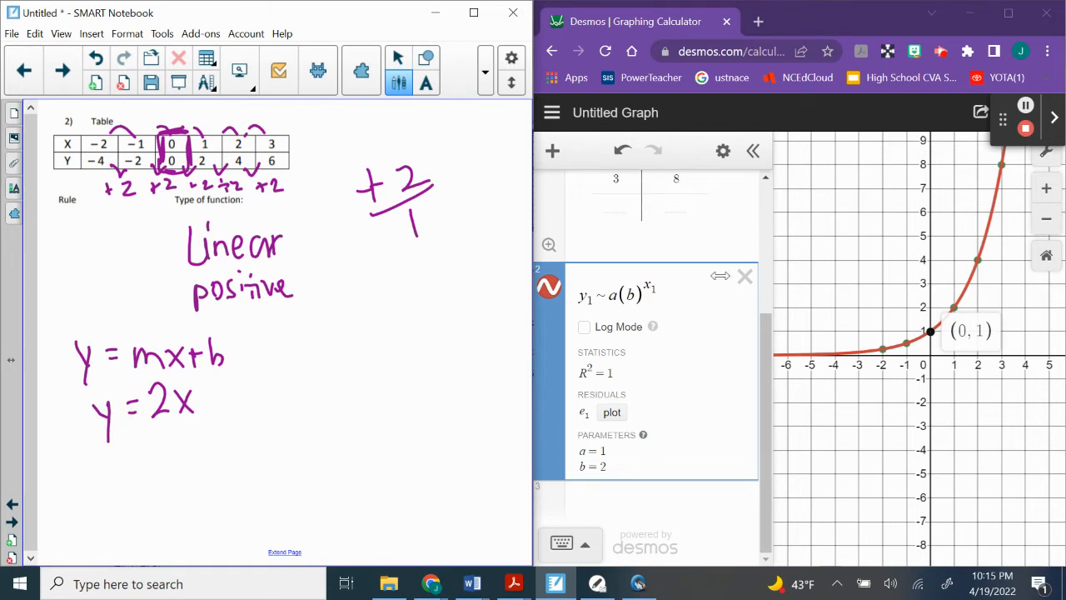
- In the Desmos table, set the y values for x = -2 and x = -1 to -4 and -2
scroll(639, 499, up, 3)
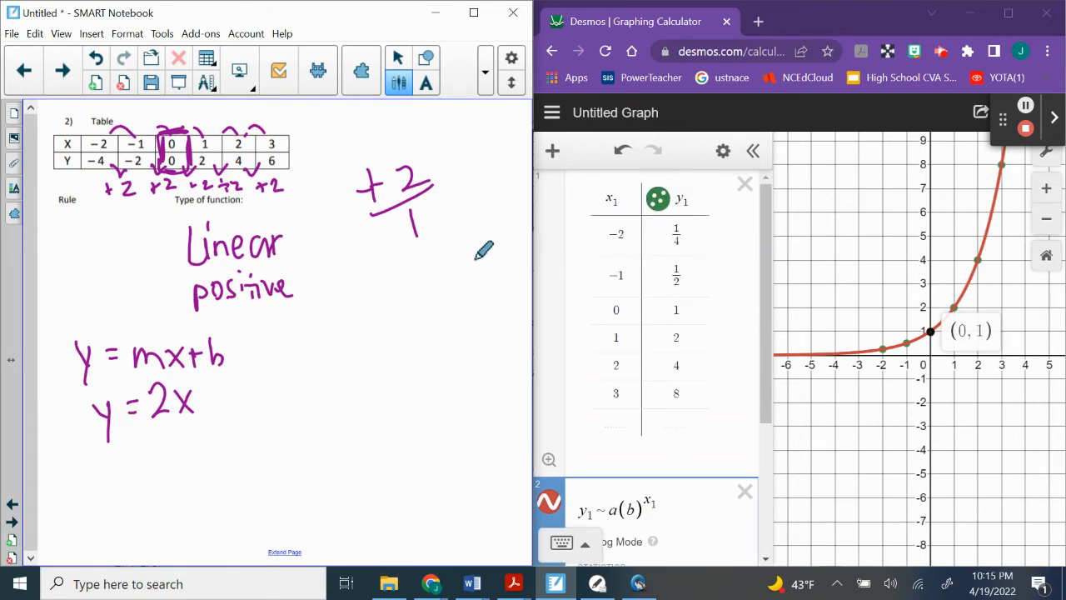
click(679, 231)
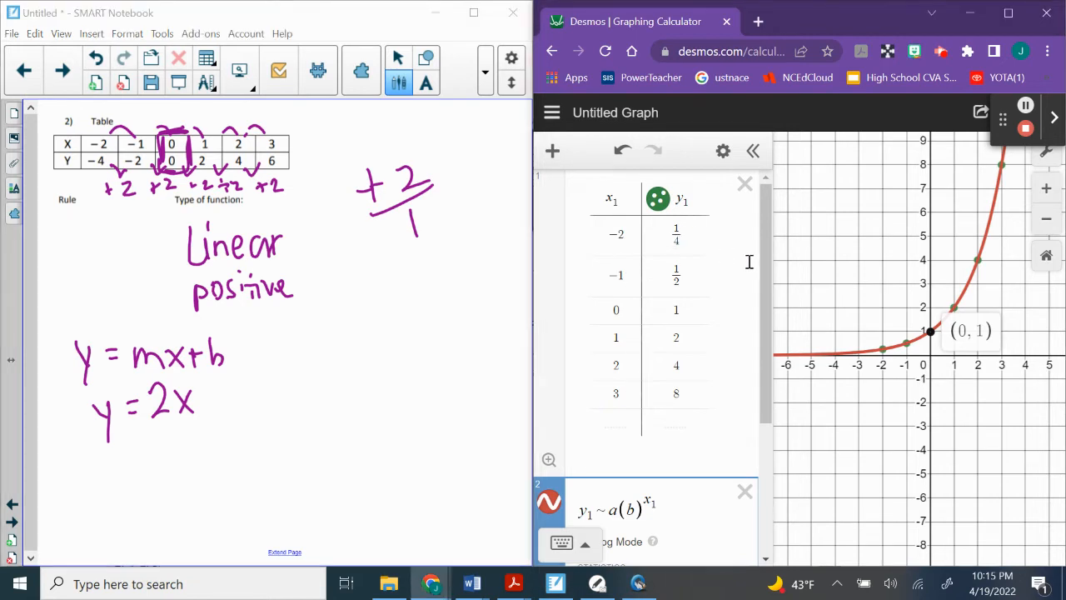
key(BackSpace)
key(BackSpace)
key(BackSpace)
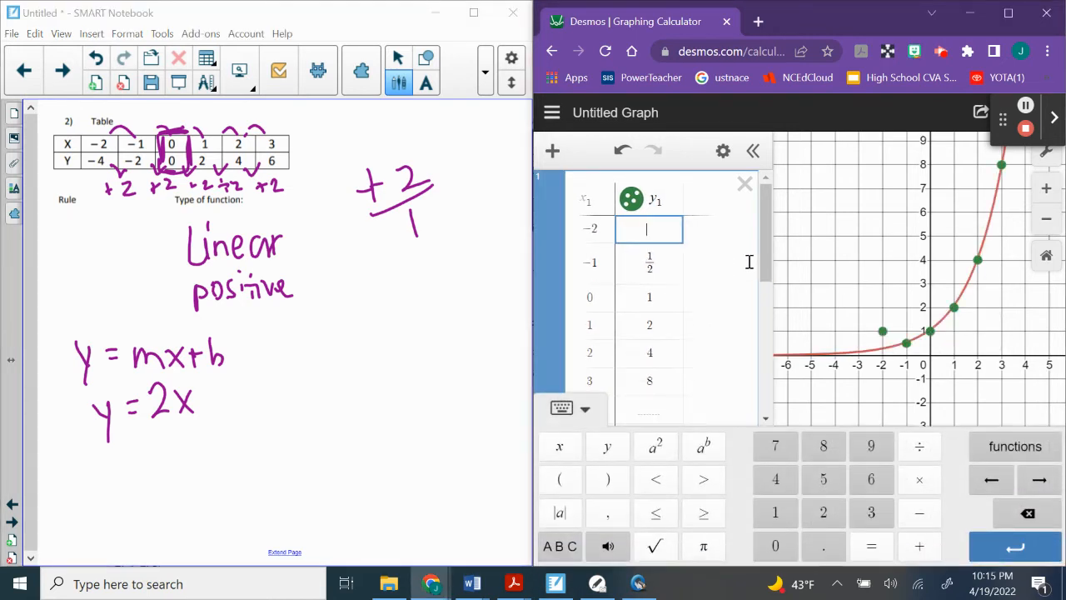
text(-4)
key(Return)
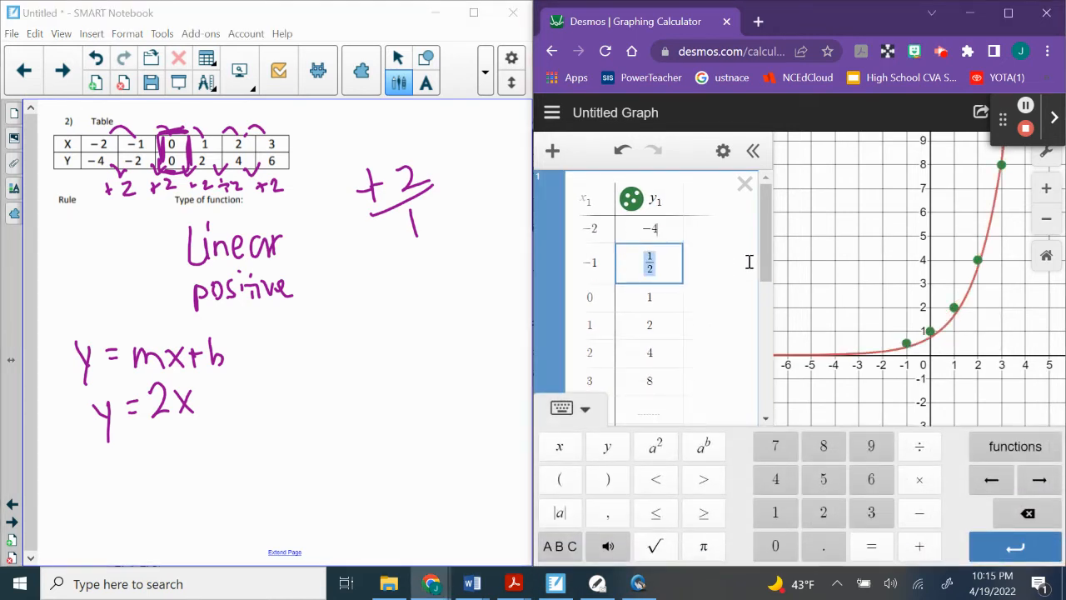
key(BackSpace)
text(-)
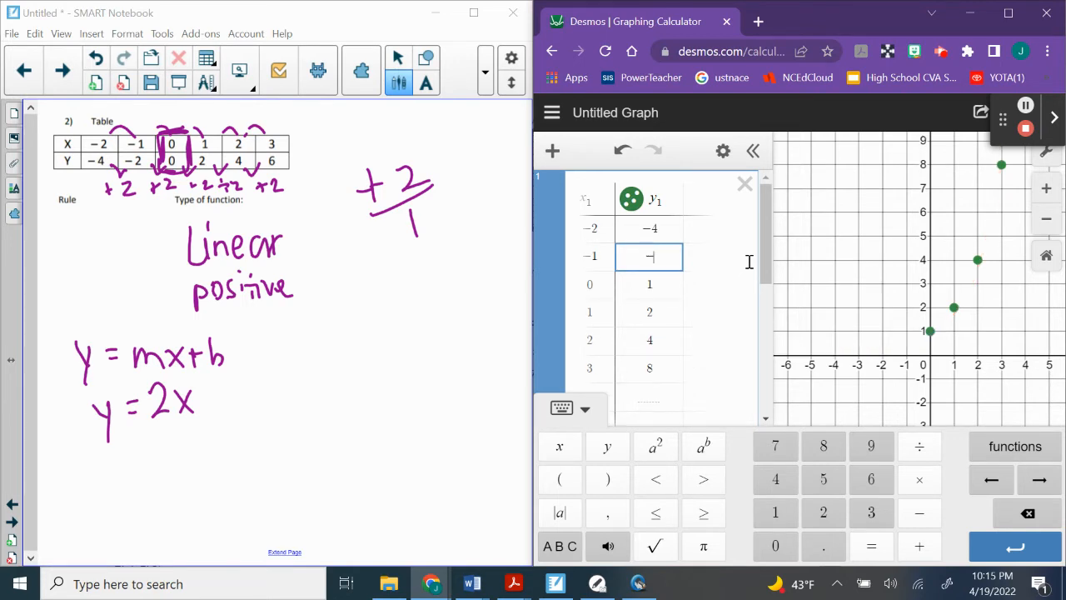
text(2)
key(Return)
- Set the y values for x = 0 through x = 3 to 0, 2, 4 and 6
key(BackSpace)
text(0)
key(Return)
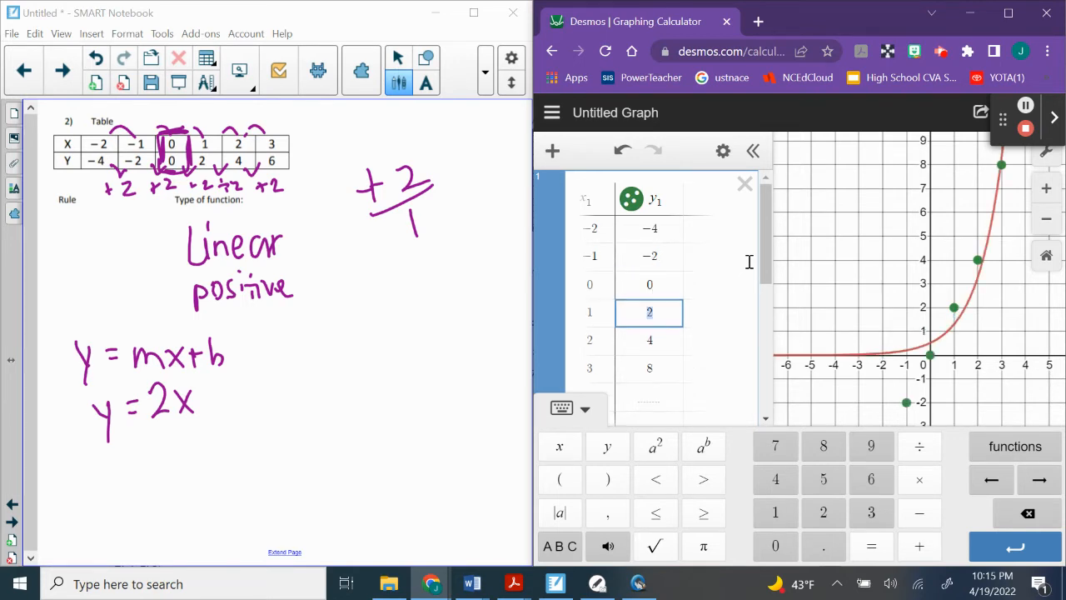
text(2)
key(Return)
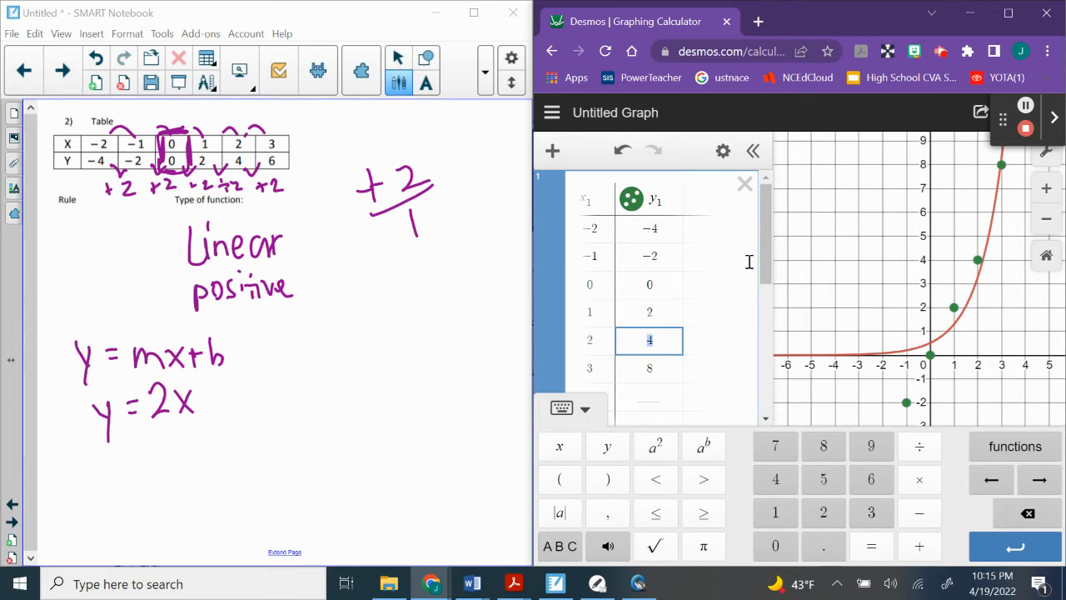
key(Return)
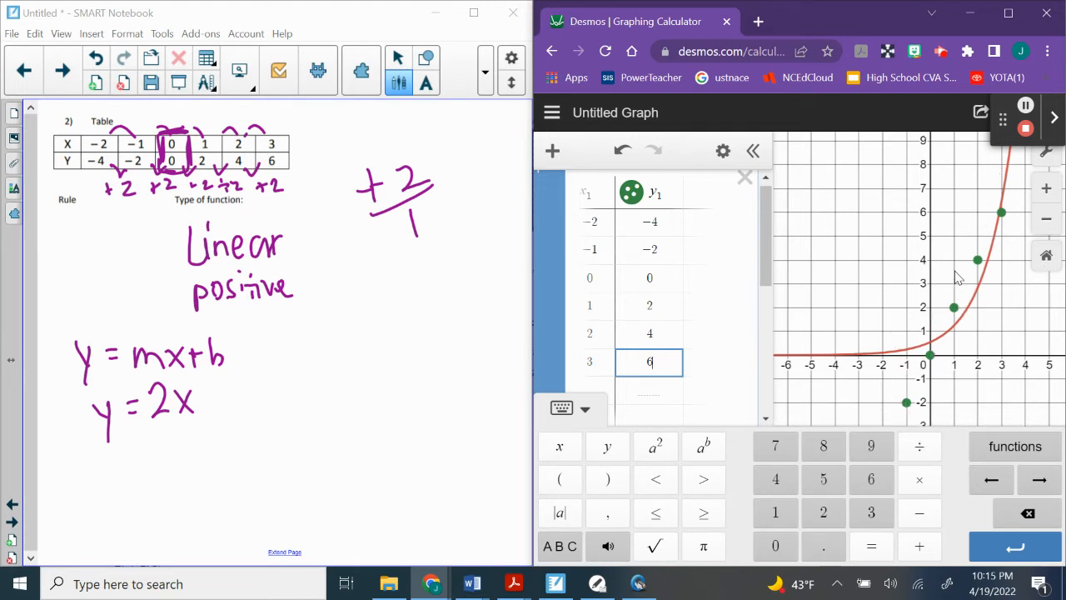
- Delete the exponential model a(b)^x₁ from the regression, leaving only y₁ ~
scroll(662, 291, down, 5)
click(633, 237)
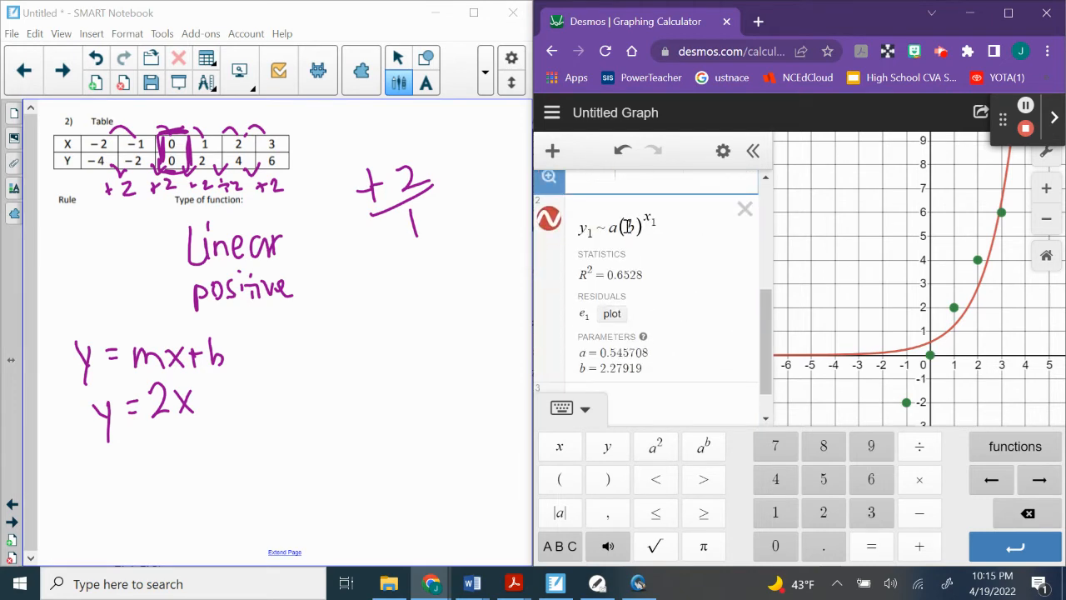
key(Delete)
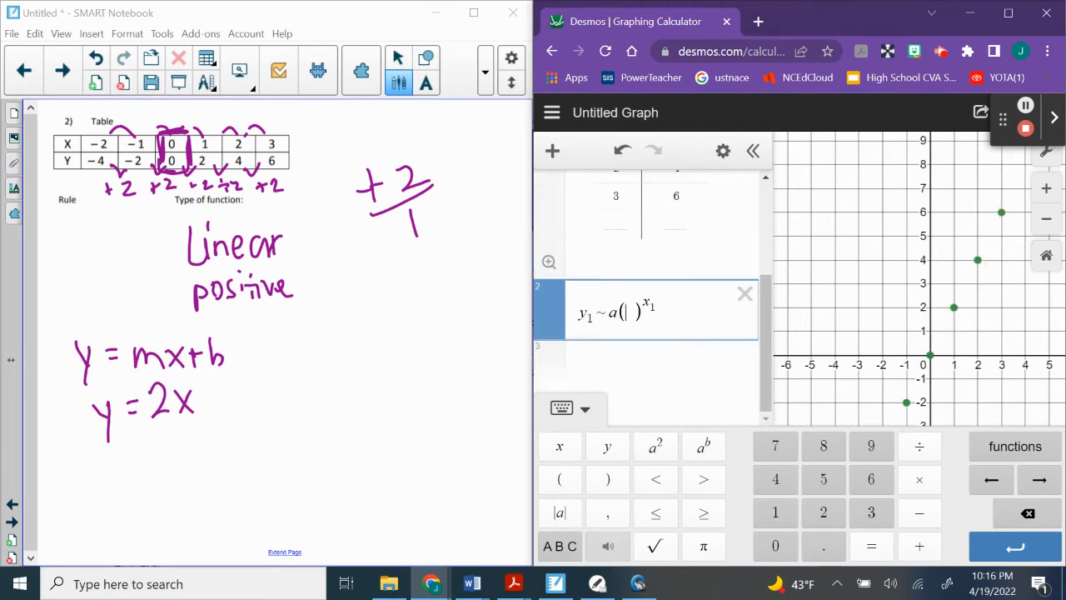
key(BackSpace)
key(BackSpace)
key(BackSpace)
key(BackSpace)
key(BackSpace)
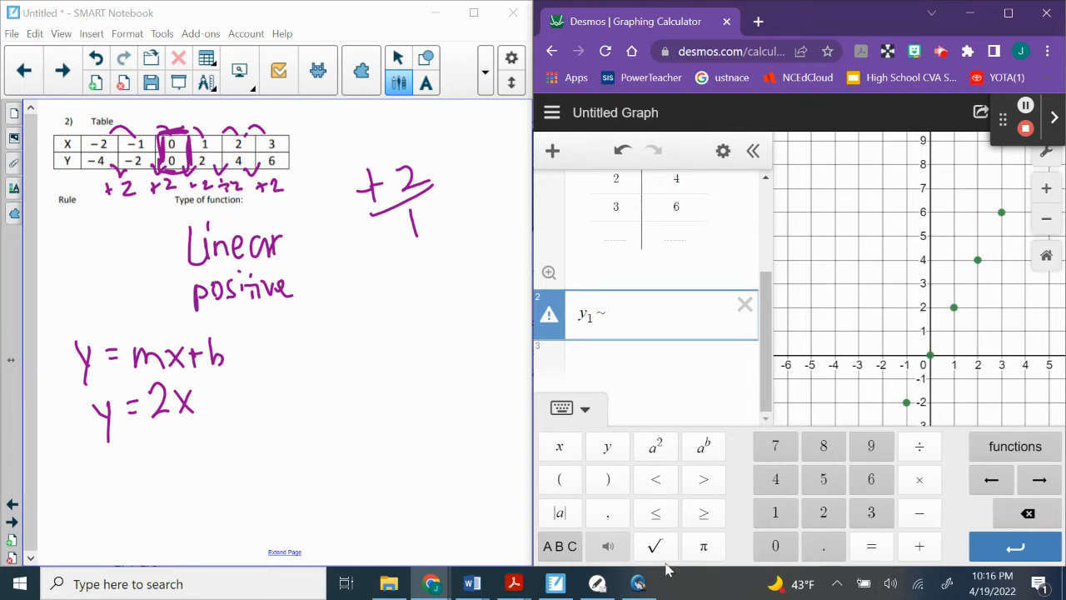
- Complete the linear regression as y₁ ~ mx₁ + b and review its statistics and fitted parameters
click(565, 551)
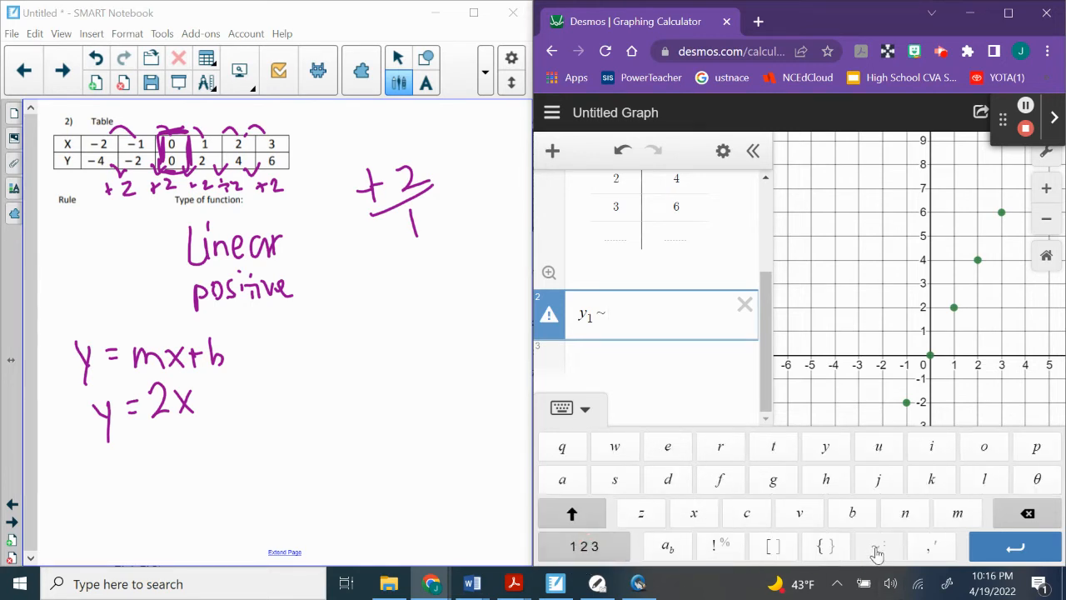
click(589, 556)
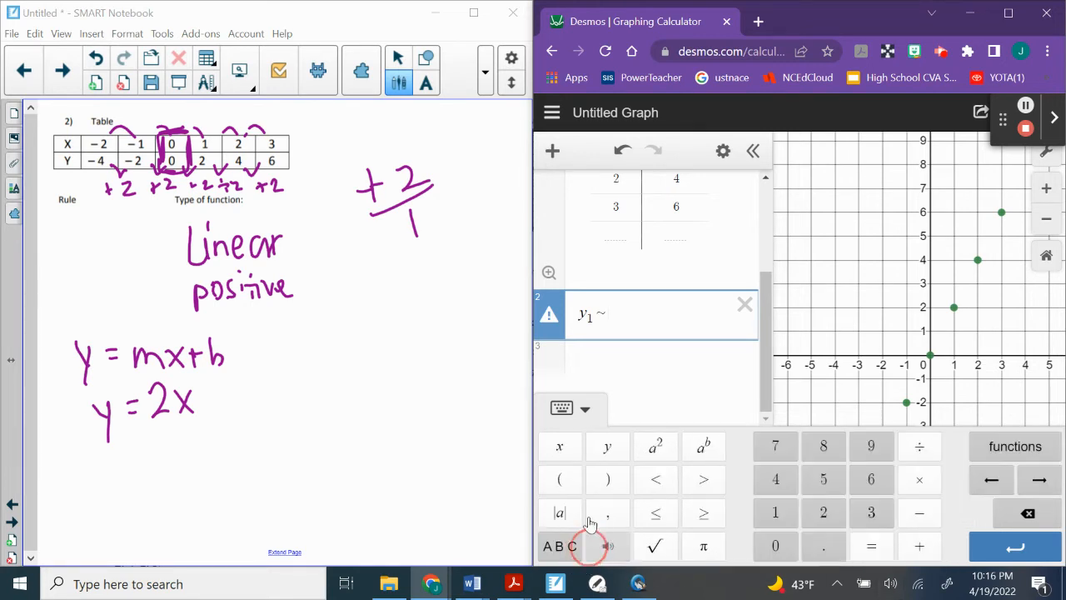
text(mx1 )
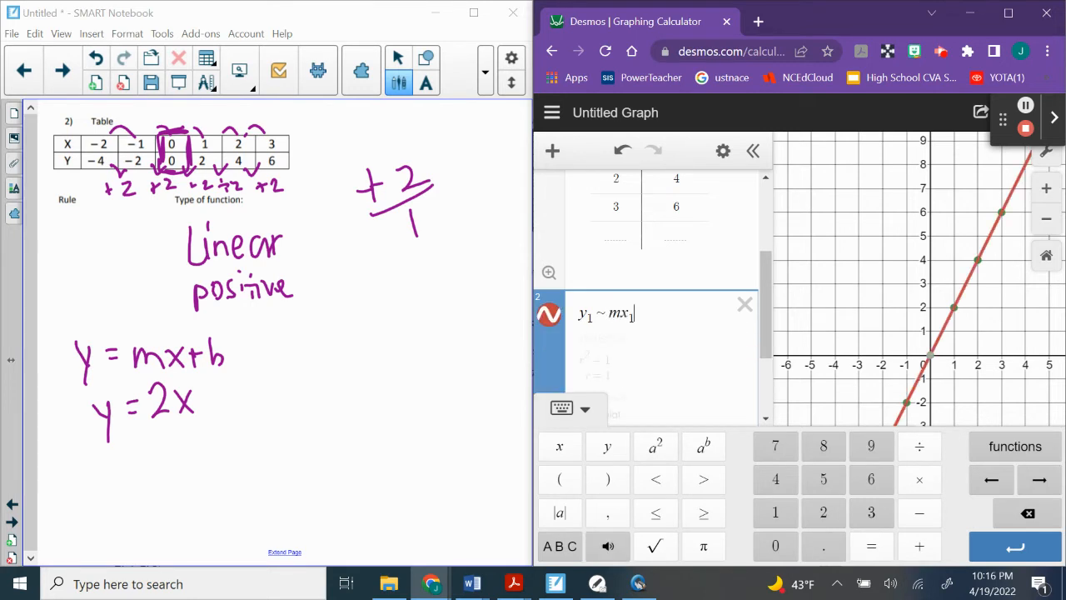
text(+ b)
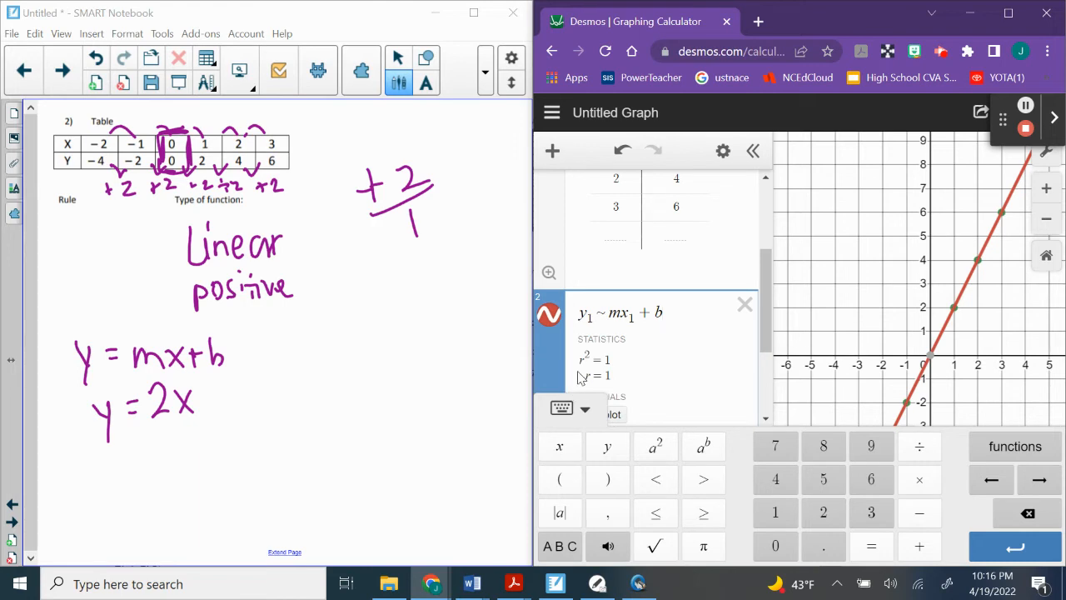
scroll(671, 326, down, 1)
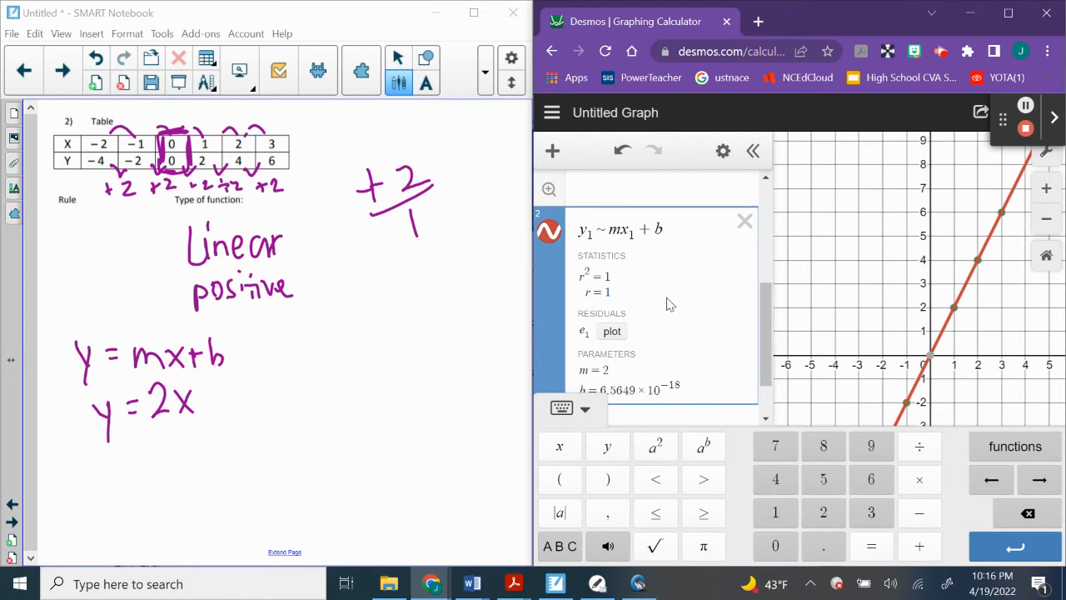
scroll(662, 300, down, 2)
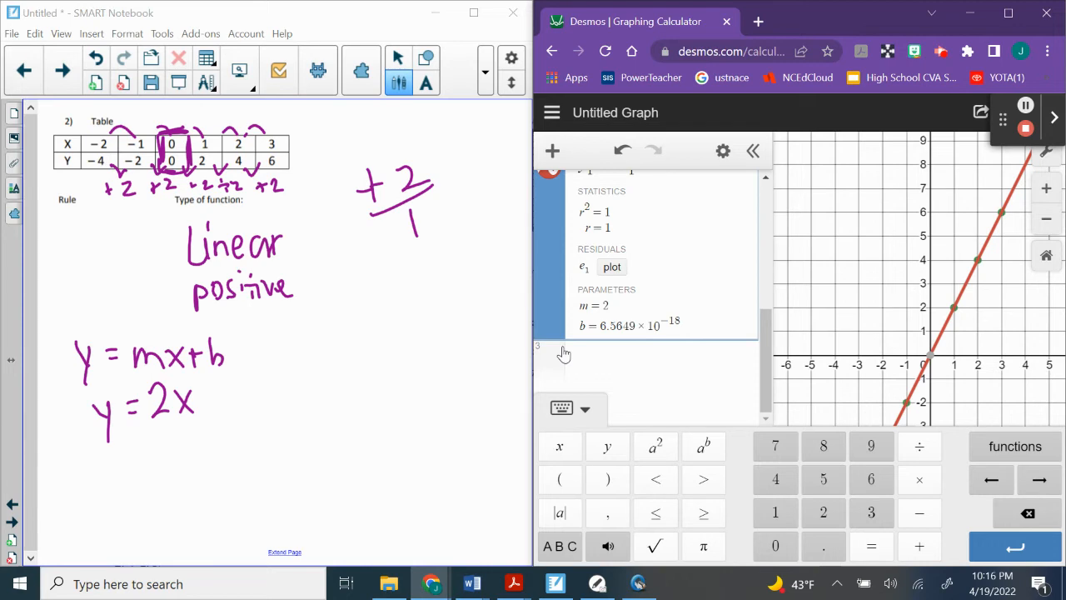
- In SMART Notebook, go to problem 3 and handwrite "not linear" under the type of function
click(62, 70)
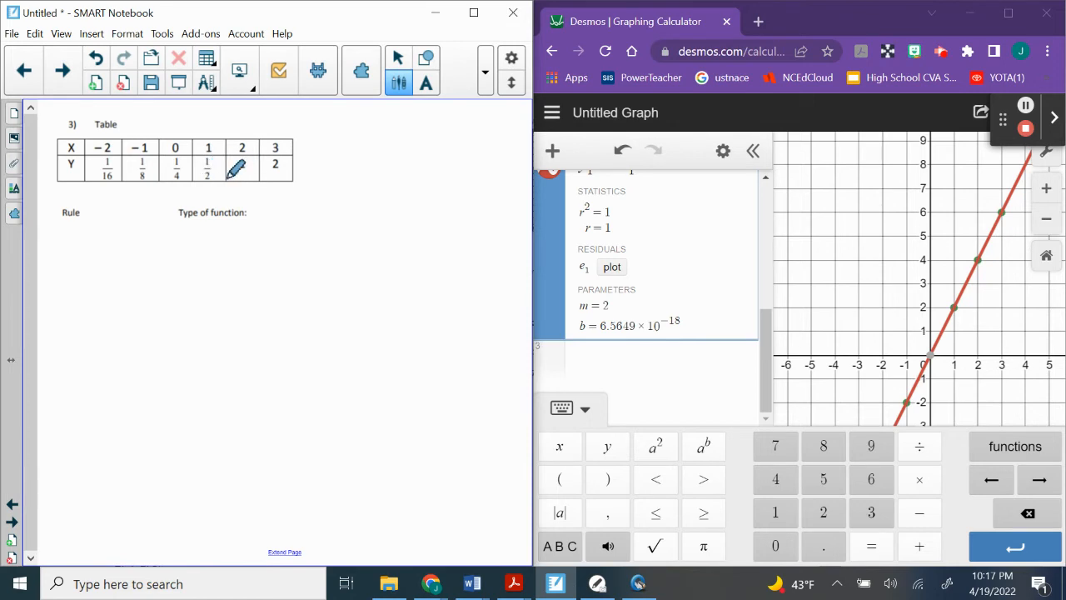
drag(241, 159, 243, 171)
mouse_move(209, 238)
mouse_down()
mouse_move(211, 248)
mouse_move(278, 231)
mouse_move(317, 250)
mouse_move(355, 241)
mouse_up()
drag(270, 227, 271, 250)
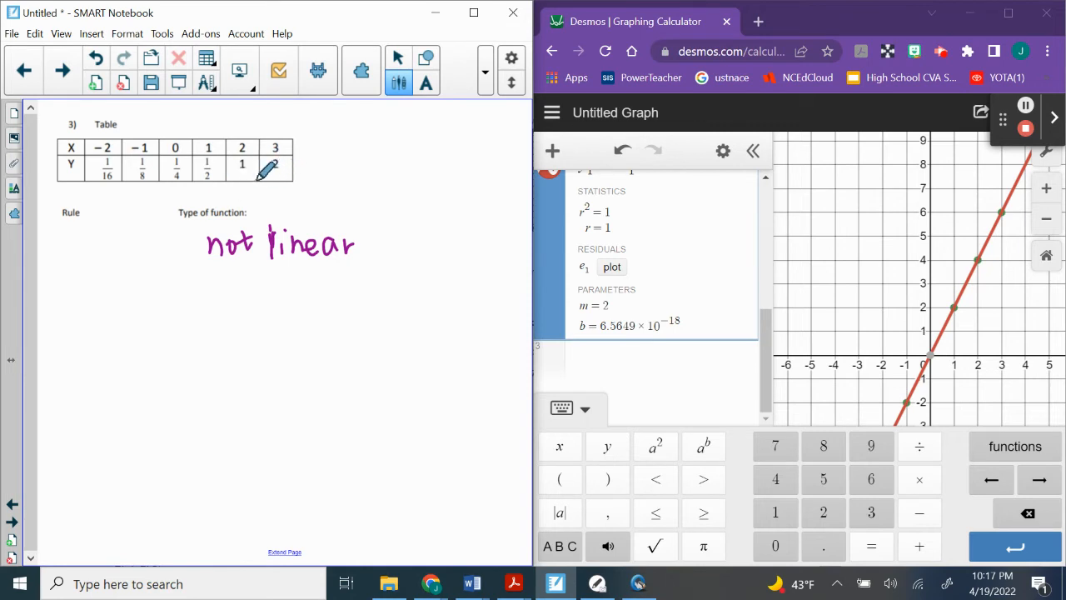
- Mark ×2 between the consecutive y values from x = 0 to x = 3 below the table
drag(259, 180, 268, 176)
drag(250, 191, 274, 200)
mouse_move(214, 174)
mouse_down()
mouse_move(232, 174)
mouse_move(208, 204)
mouse_move(236, 201)
mouse_up()
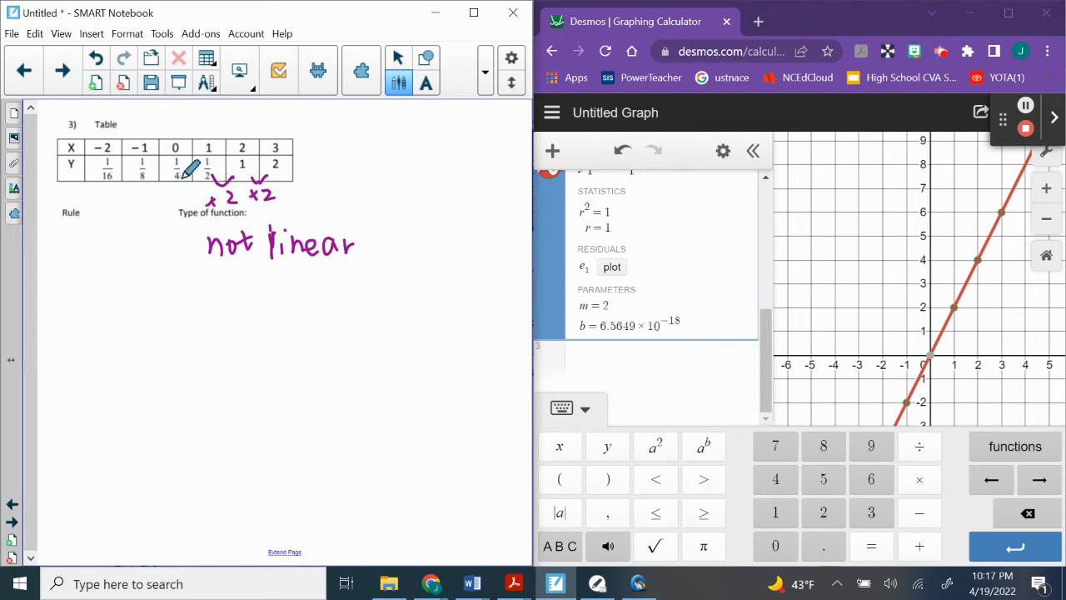
mouse_move(181, 175)
mouse_down()
mouse_move(201, 183)
mouse_move(190, 200)
mouse_move(200, 200)
mouse_up()
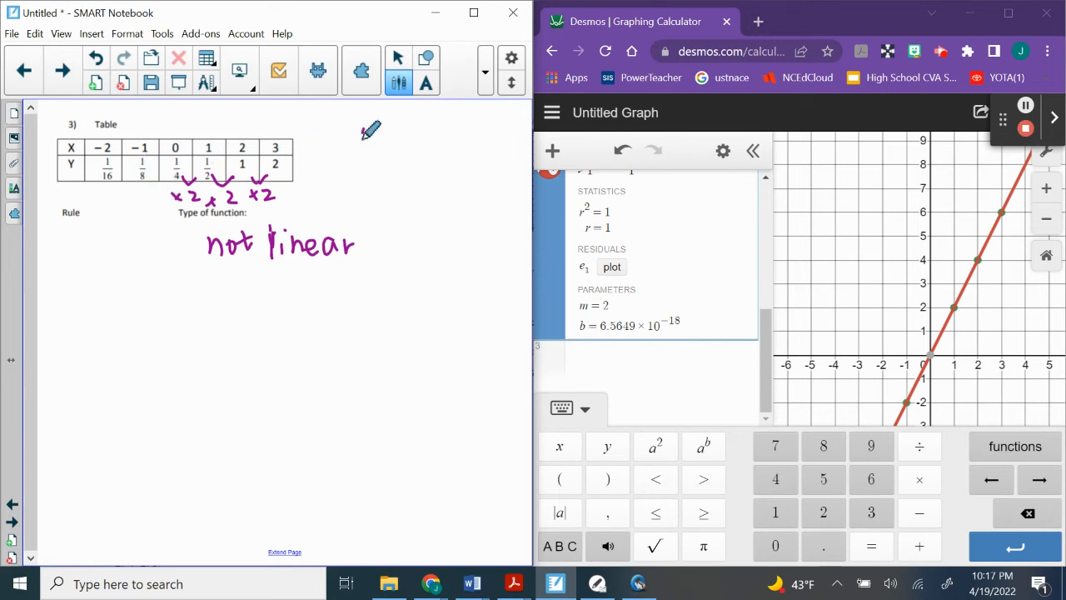
- Handwrite the check 1/8 · 2/1 = 2/8 = 1/4 beside the problem 3 table
drag(363, 128, 364, 133)
mouse_move(355, 147)
mouse_down()
mouse_move(374, 147)
mouse_move(365, 172)
mouse_up()
click(382, 149)
drag(396, 133, 405, 145)
mouse_move(399, 158)
mouse_down()
mouse_move(399, 167)
mouse_move(453, 142)
mouse_up()
drag(438, 151, 472, 148)
click(468, 152)
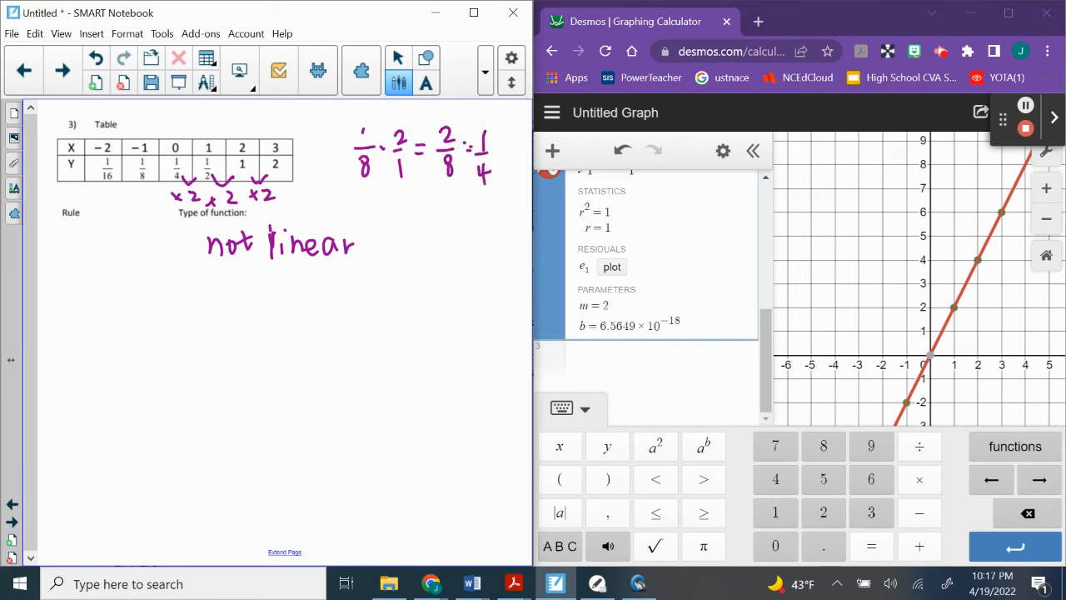
- Mark the remaining jumps between y values from x = -2 to x = 0 and handwrite "double" under "not linear"
mouse_move(148, 180)
mouse_down()
mouse_move(165, 178)
mouse_move(131, 178)
mouse_up()
mouse_move(240, 290)
mouse_down()
mouse_move(233, 299)
mouse_move(242, 284)
mouse_move(298, 306)
mouse_up()
drag(303, 298, 317, 305)
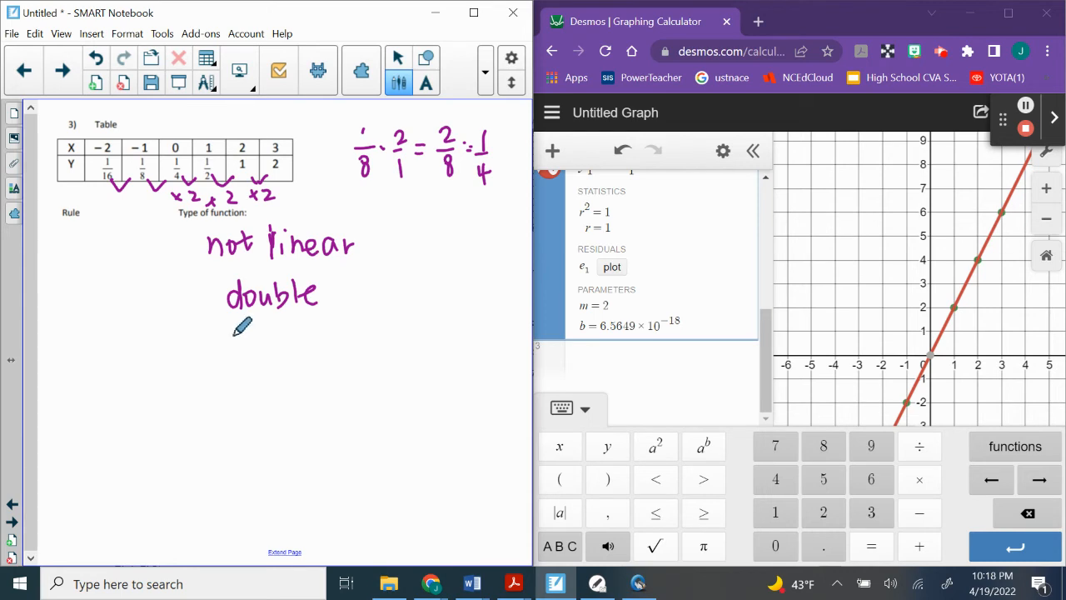
- Handwrite "Exponential" below "double" as the type of function
mouse_move(238, 333)
mouse_down()
mouse_move(226, 358)
mouse_move(237, 345)
mouse_up()
drag(227, 358, 242, 358)
mouse_move(245, 333)
mouse_down()
mouse_move(276, 349)
mouse_move(325, 341)
mouse_move(348, 354)
mouse_up()
mouse_move(340, 334)
mouse_down()
mouse_move(359, 328)
mouse_move(387, 346)
mouse_up()
drag(391, 325, 392, 347)
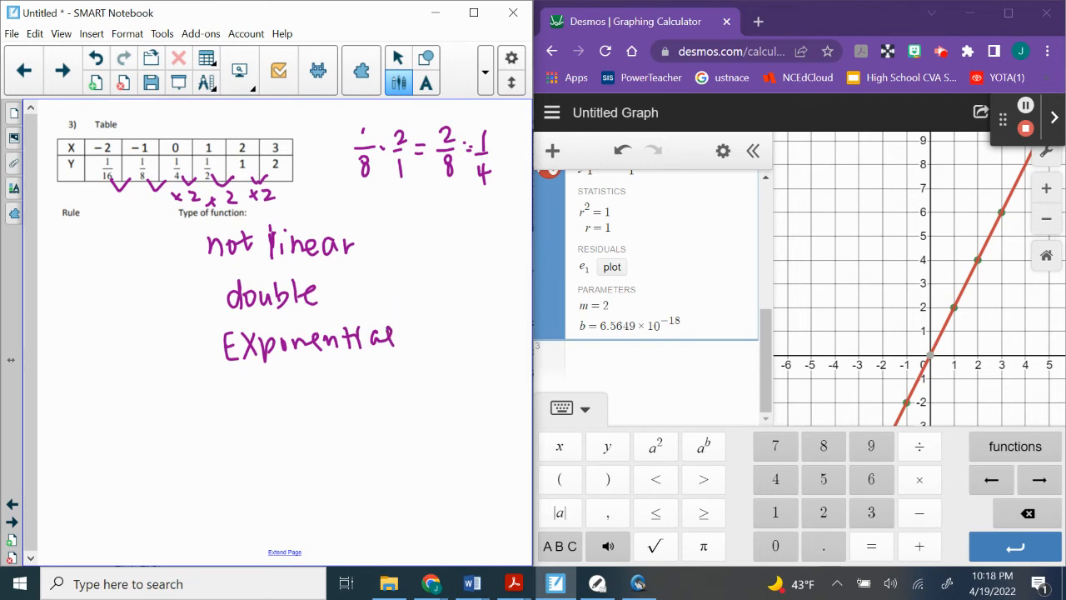
- In the Desmos table, set y₁ to 1/16 for x₁ = -2 and to 1/8 for x₁ = -1
scroll(658, 267, up, 5)
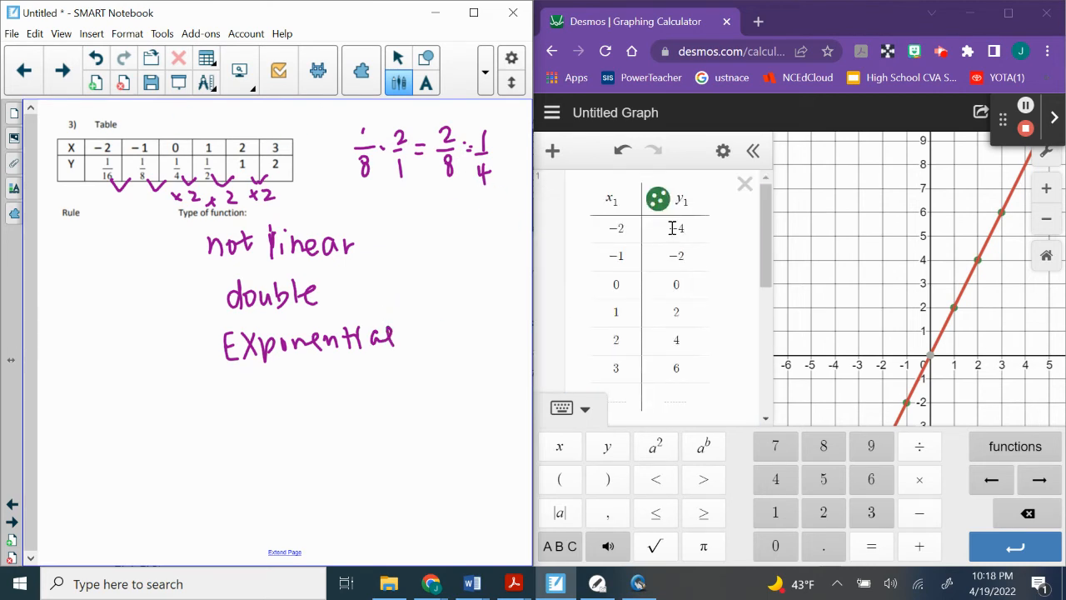
click(672, 228)
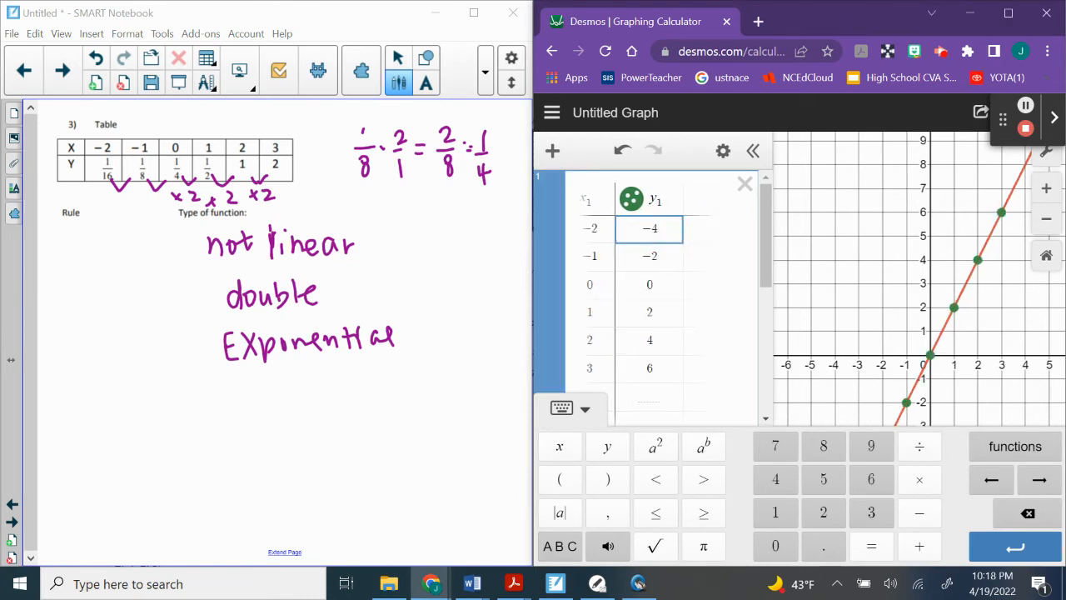
key(BackSpace)
key(BackSpace)
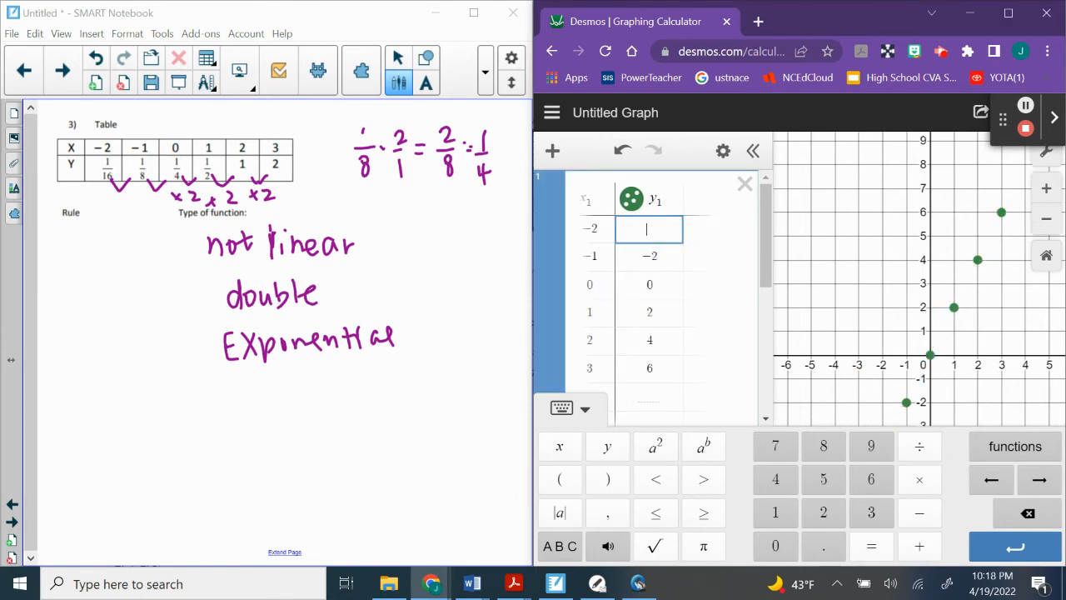
text(1/16)
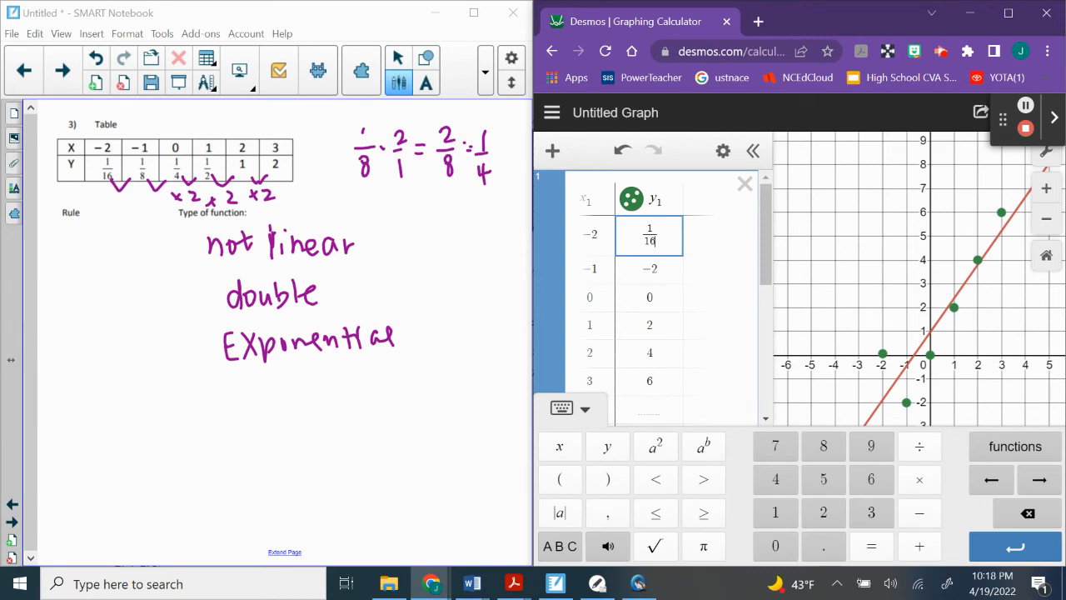
key(Down)
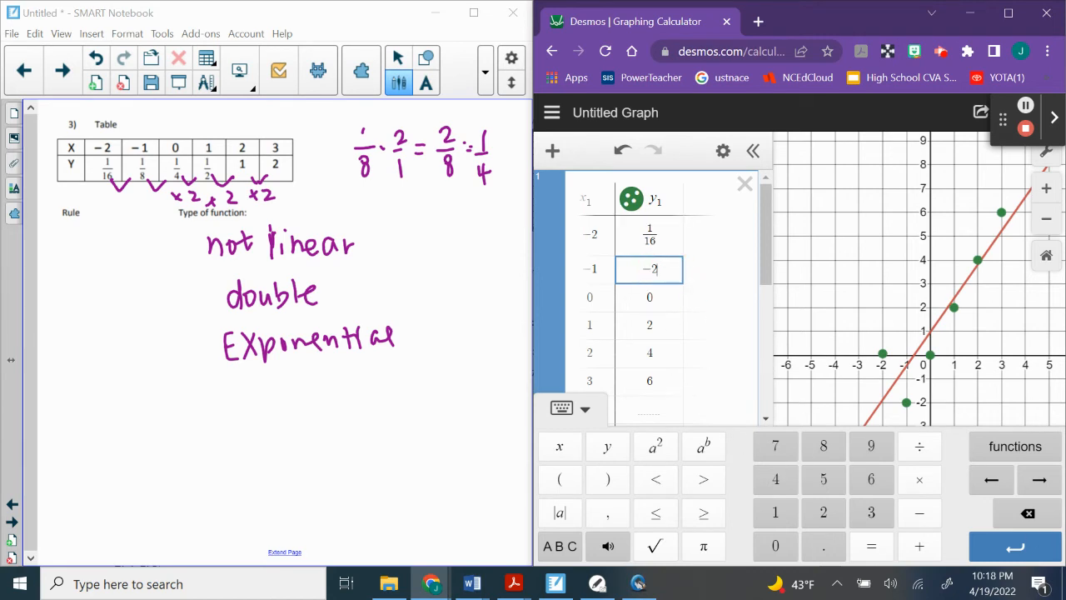
key(BackSpace)
key(BackSpace)
text(1)
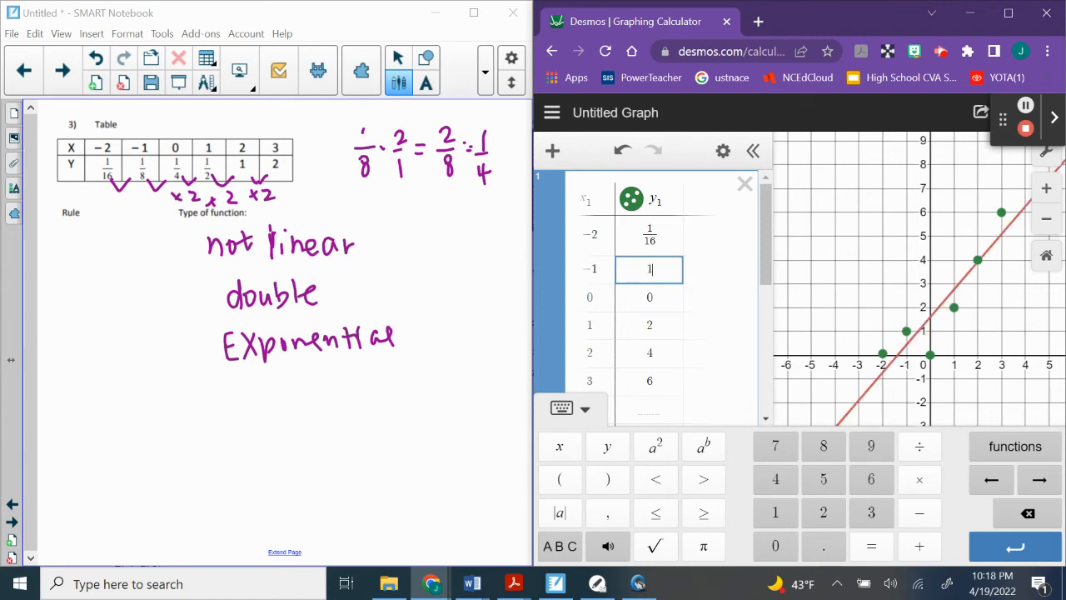
text(/8)
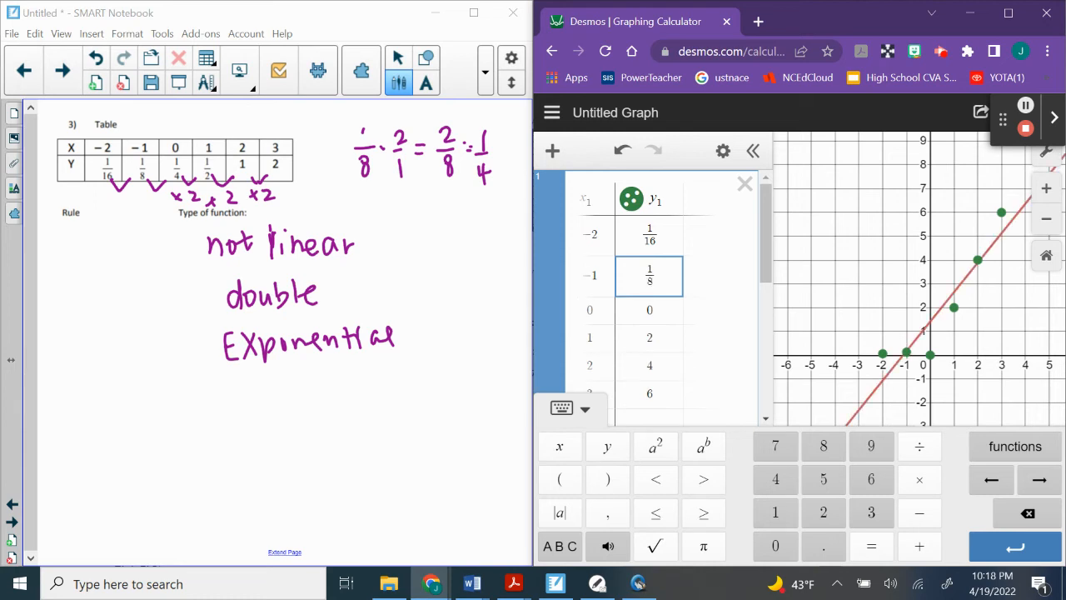
- Set y₁ to 1/4 for x₁ = 0 and to 1/2 for x₁ = 1
click(656, 311)
key(BackSpace)
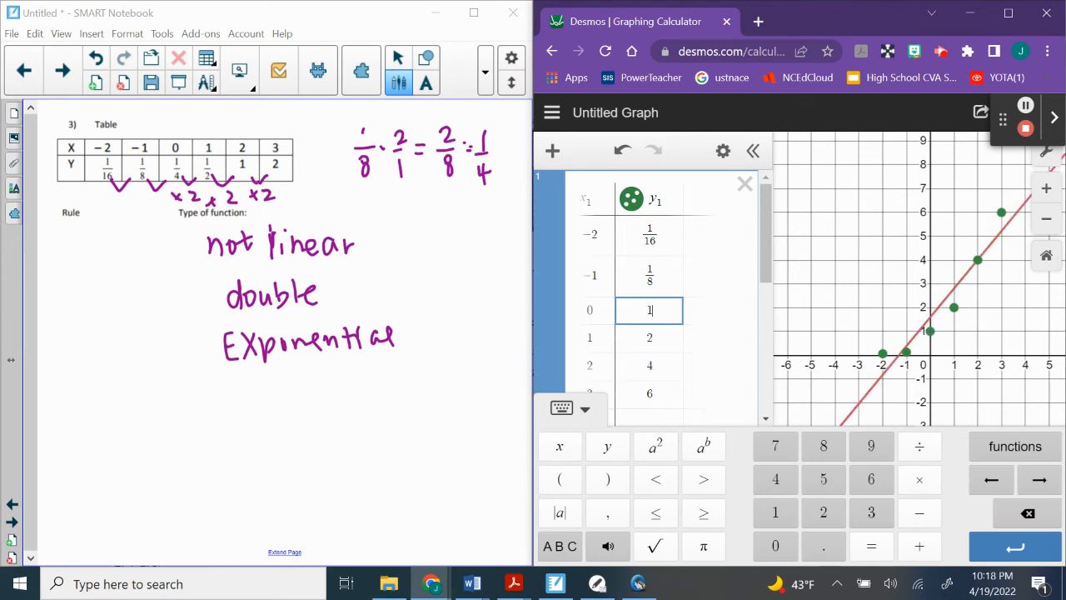
text(1/4)
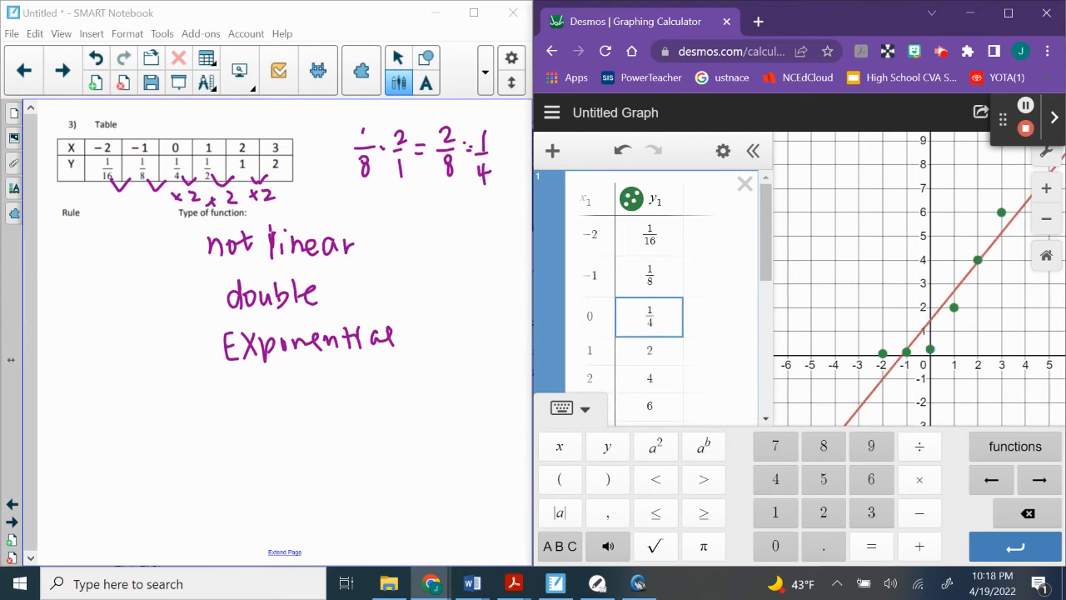
click(656, 360)
key(BackSpace)
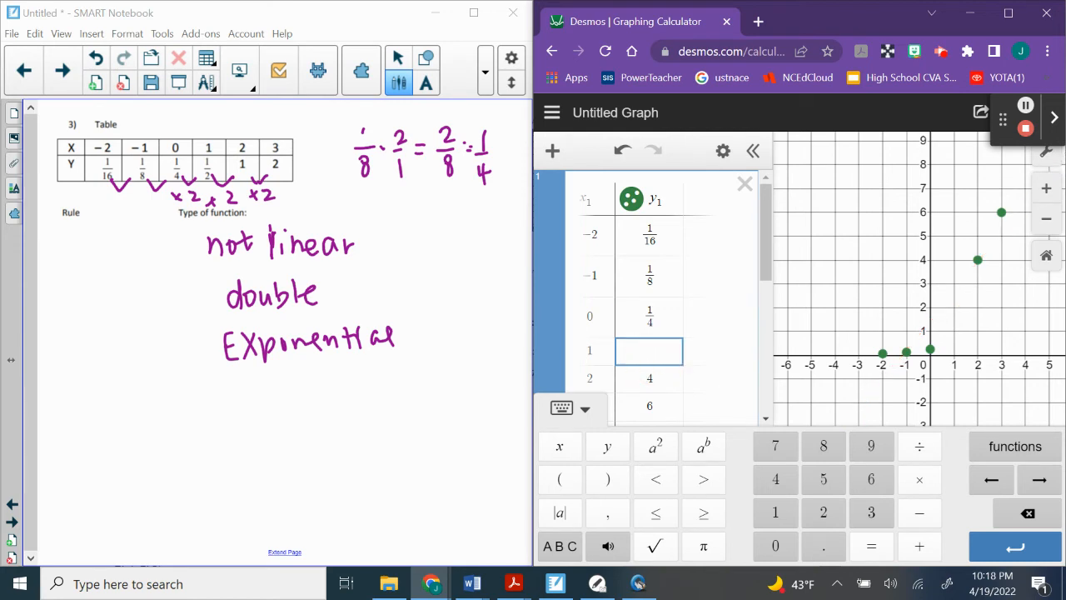
text(1/3)
key(BackSpace)
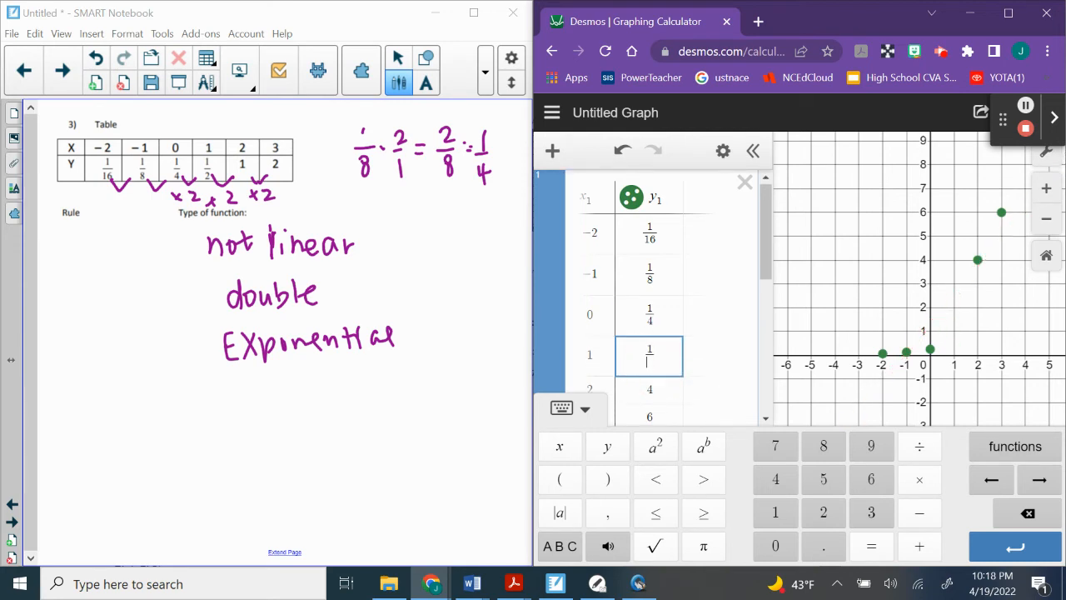
text(2)
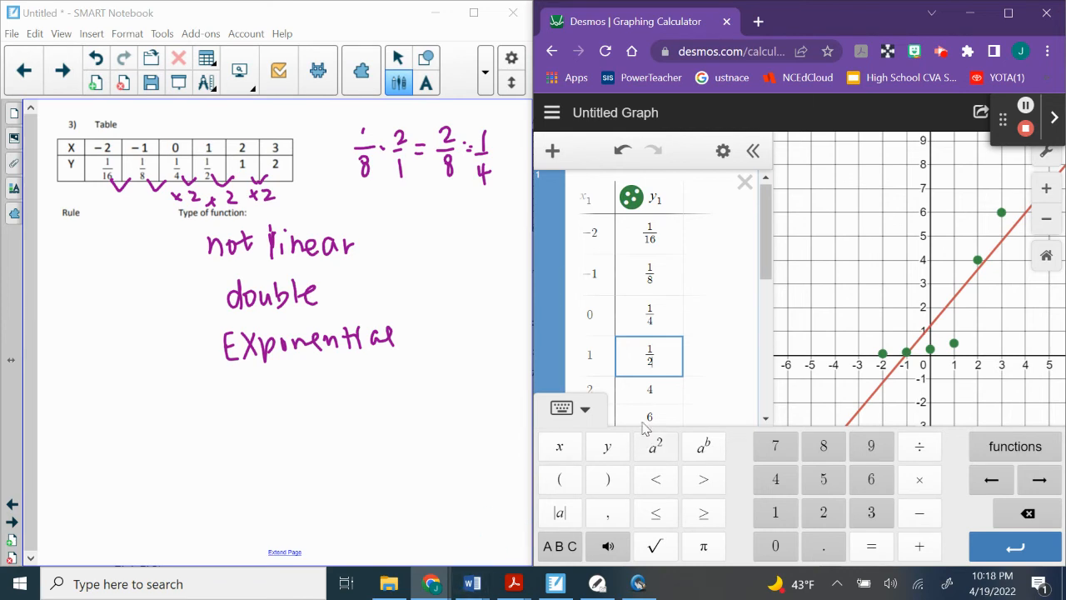
- Set y₁ to 1 for x₁ = 2 and to 2 for x₁ = 3
click(657, 390)
key(BackSpace)
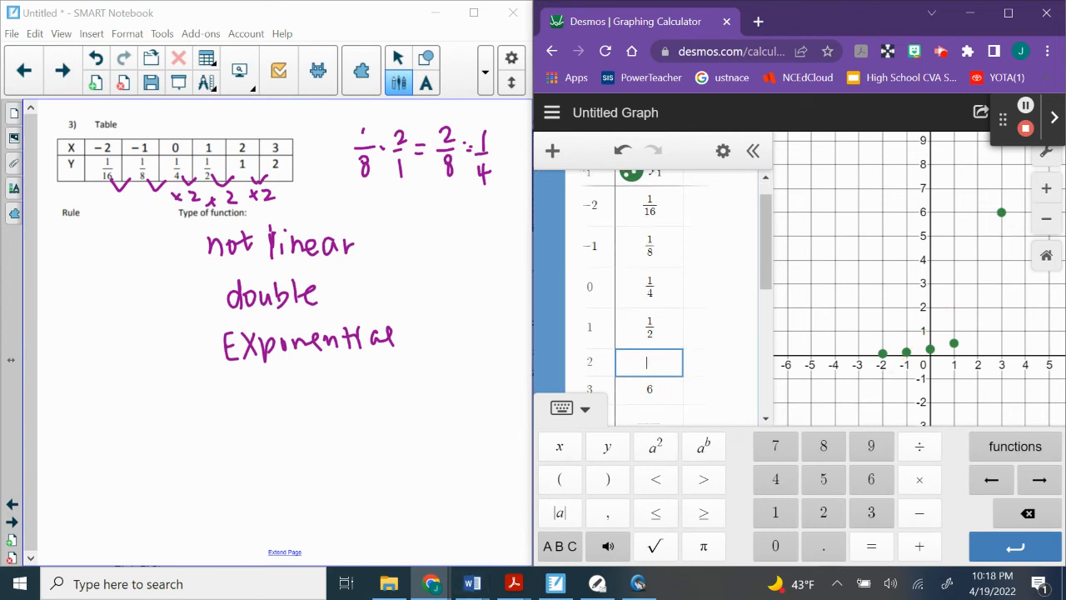
text(1)
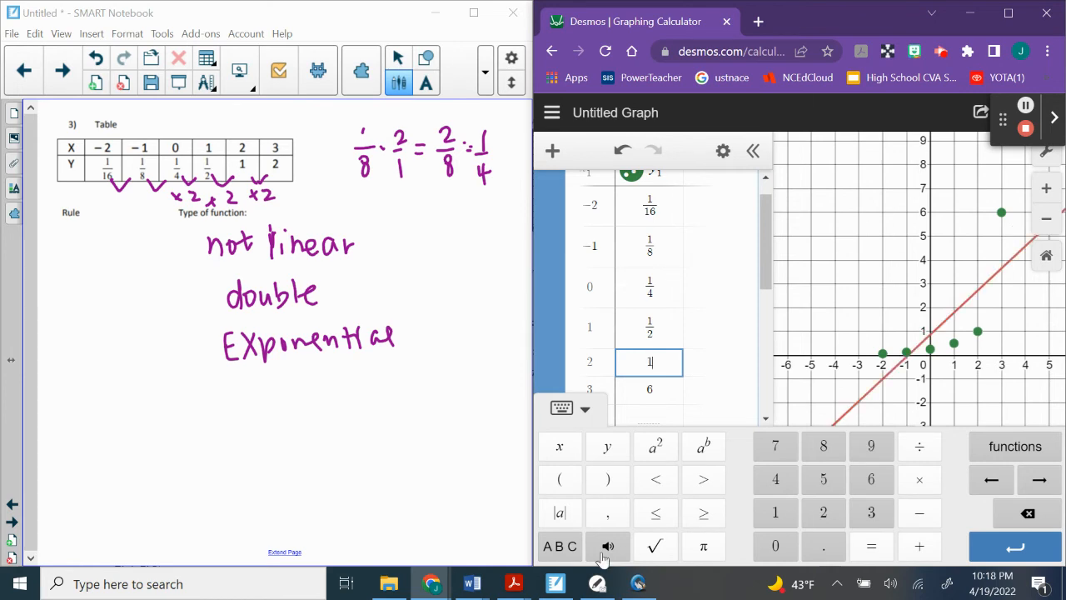
click(655, 389)
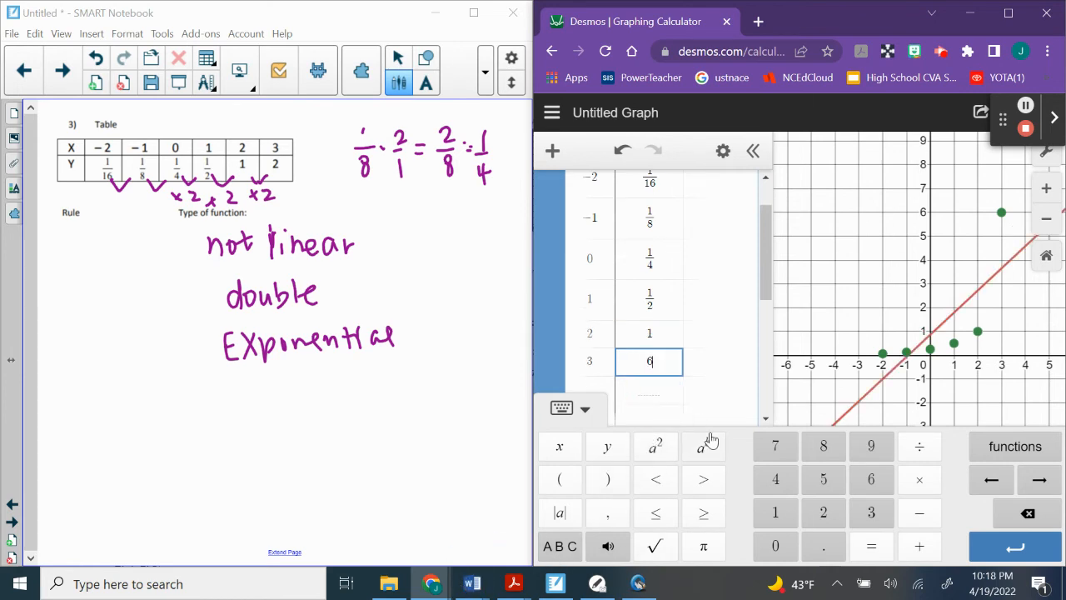
key(BackSpace)
text(2)
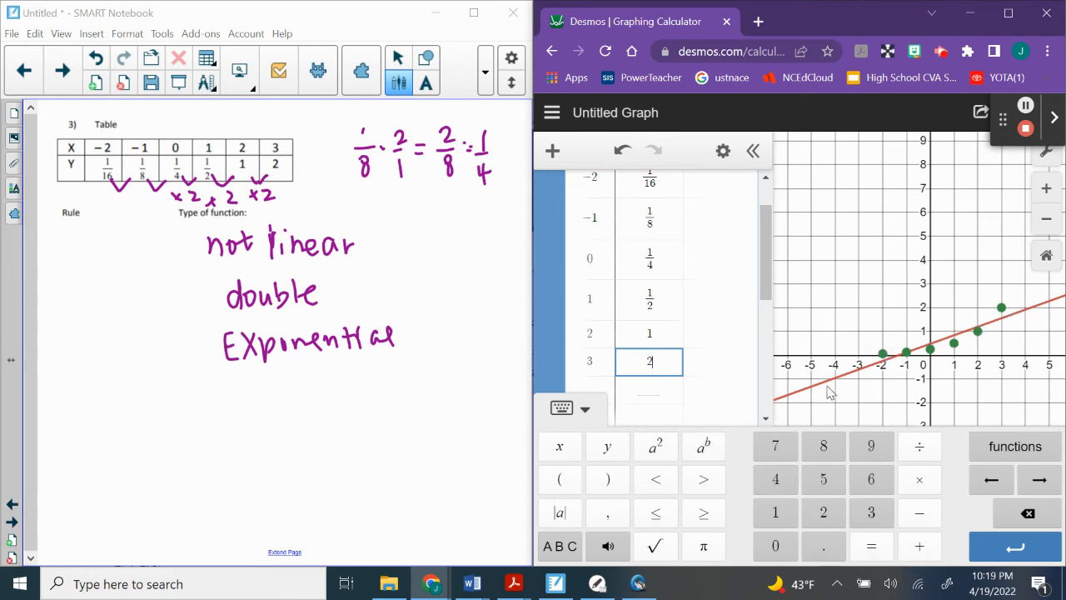
- Delete the linear model mx₁ + b from the regression, leaving only y₁ ~
scroll(624, 309, down, 4)
scroll(672, 245, up, 2)
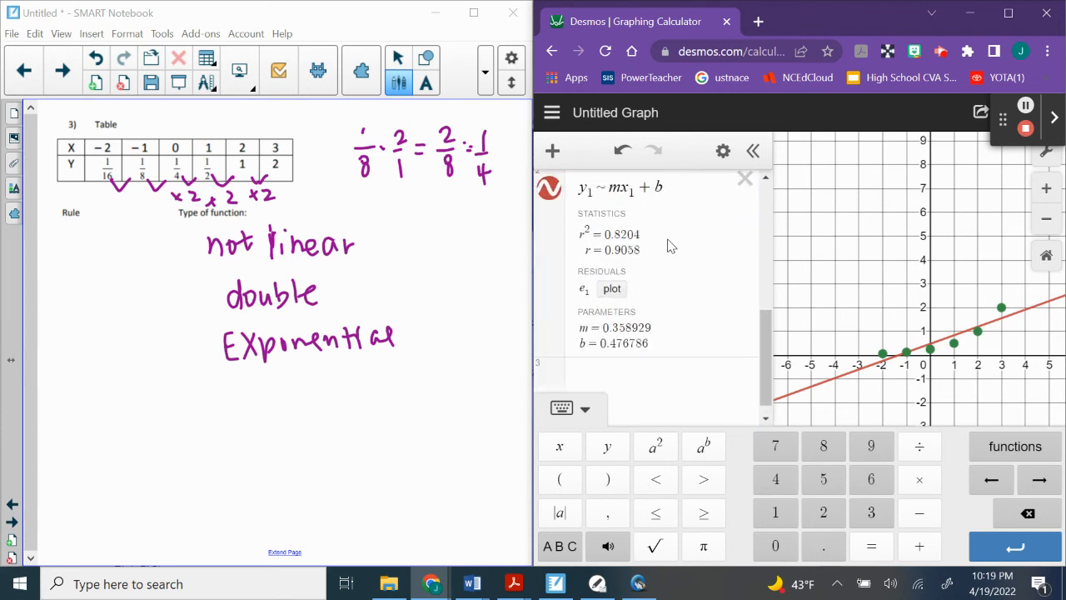
scroll(672, 332, down, 2)
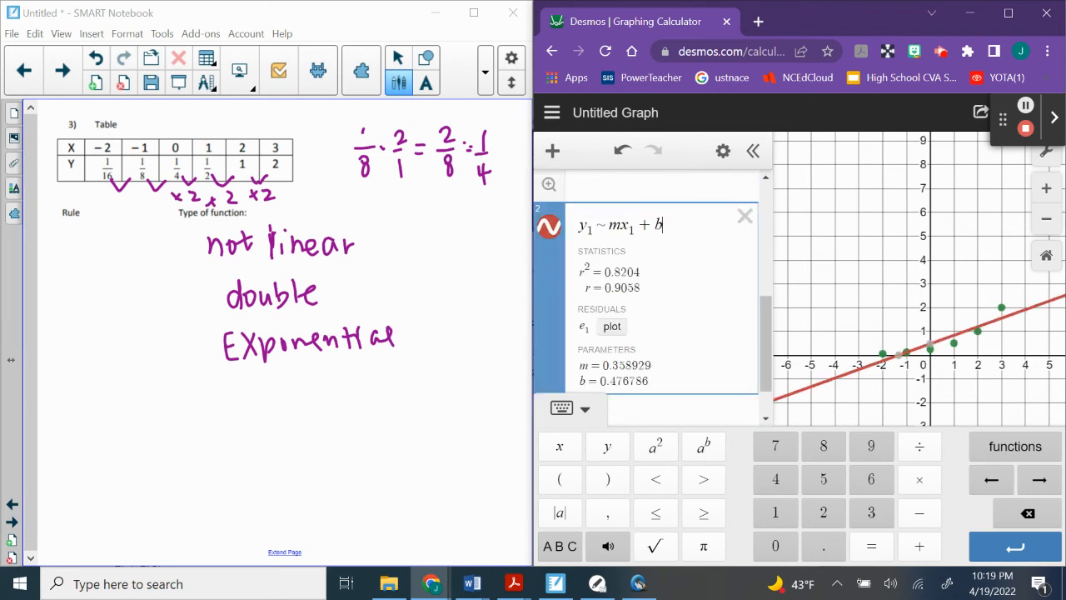
key(BackSpace)
key(BackSpace)
key(BackSpace)
key(BackSpace)
key(BackSpace)
key(BackSpace)
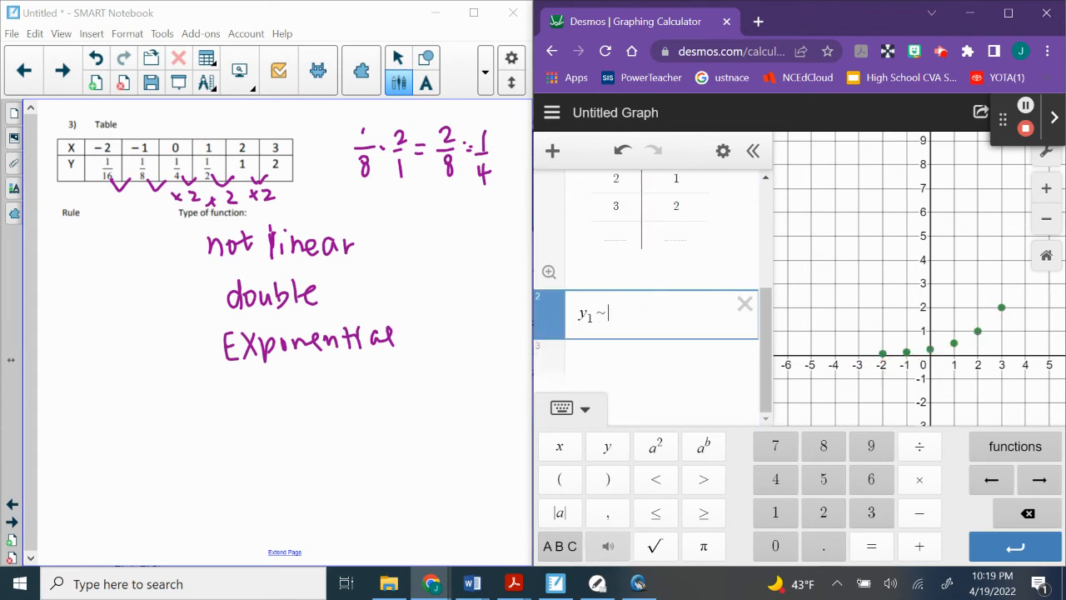
- Complete the exponential regression as y₁ ~ a · b^x₁ and review its statistics and fitted parameters
text(a9b)
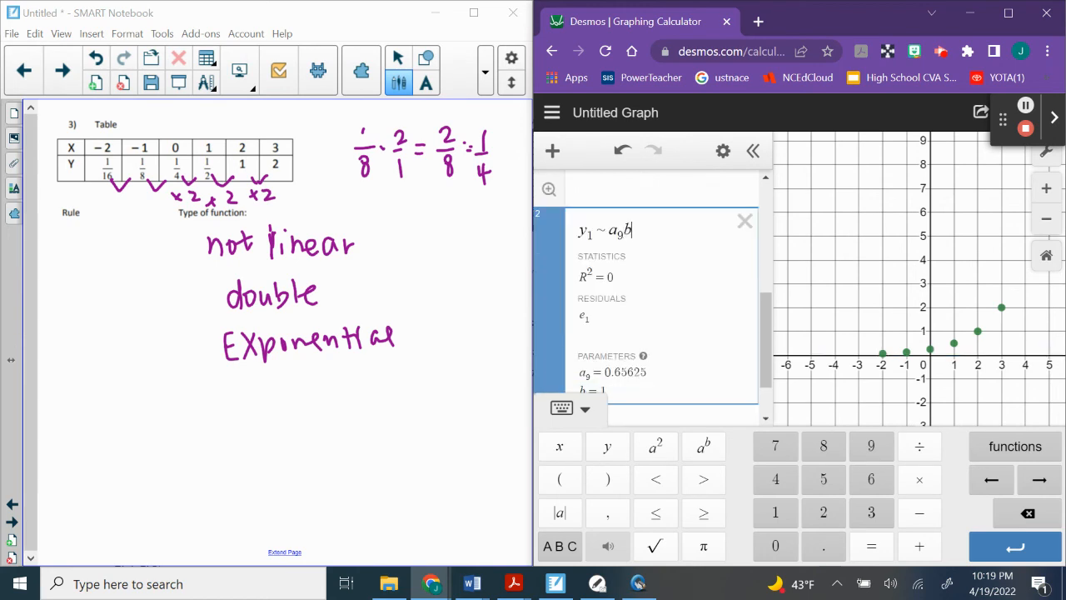
key(BackSpace)
key(BackSpace)
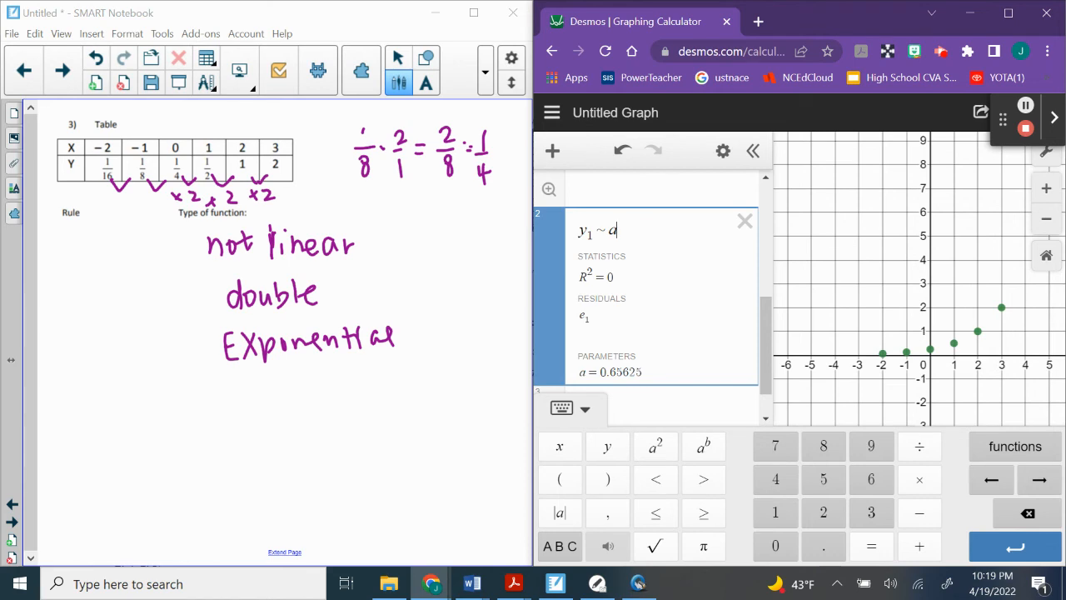
click(920, 480)
text(b)
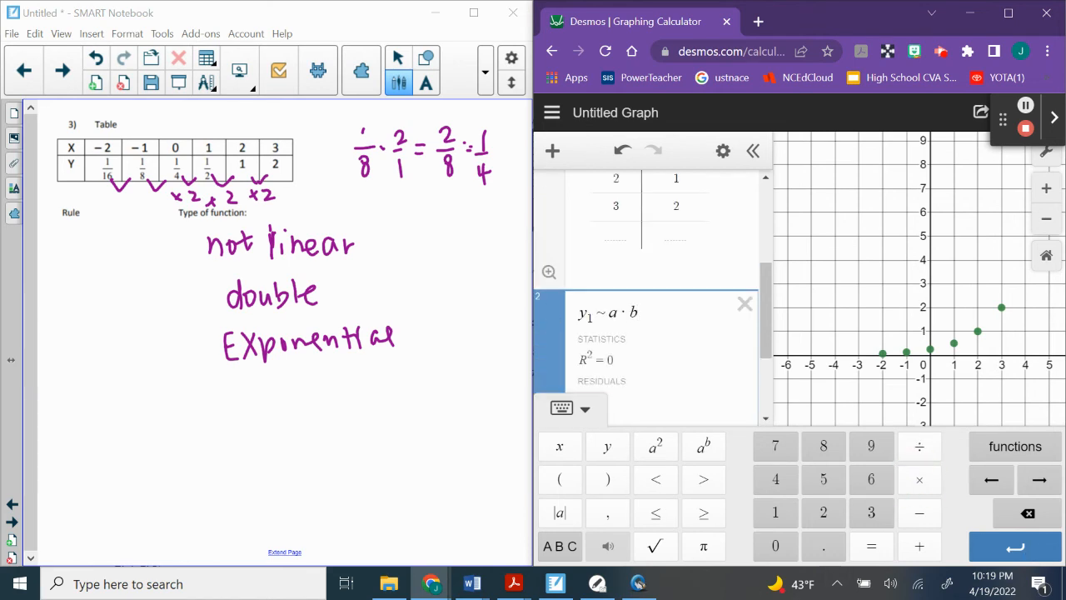
click(711, 444)
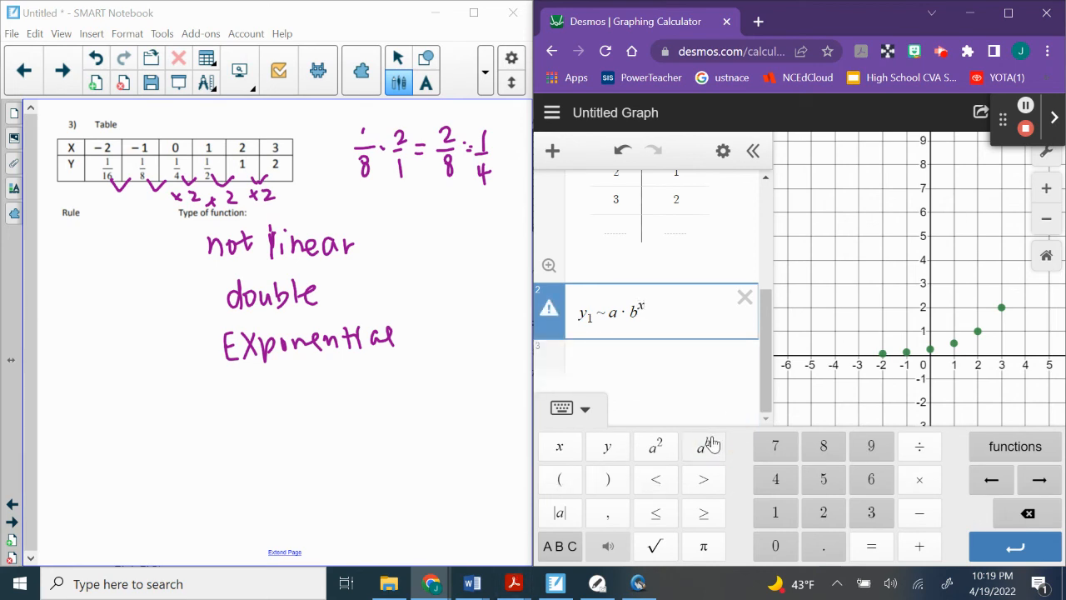
text(x_1)
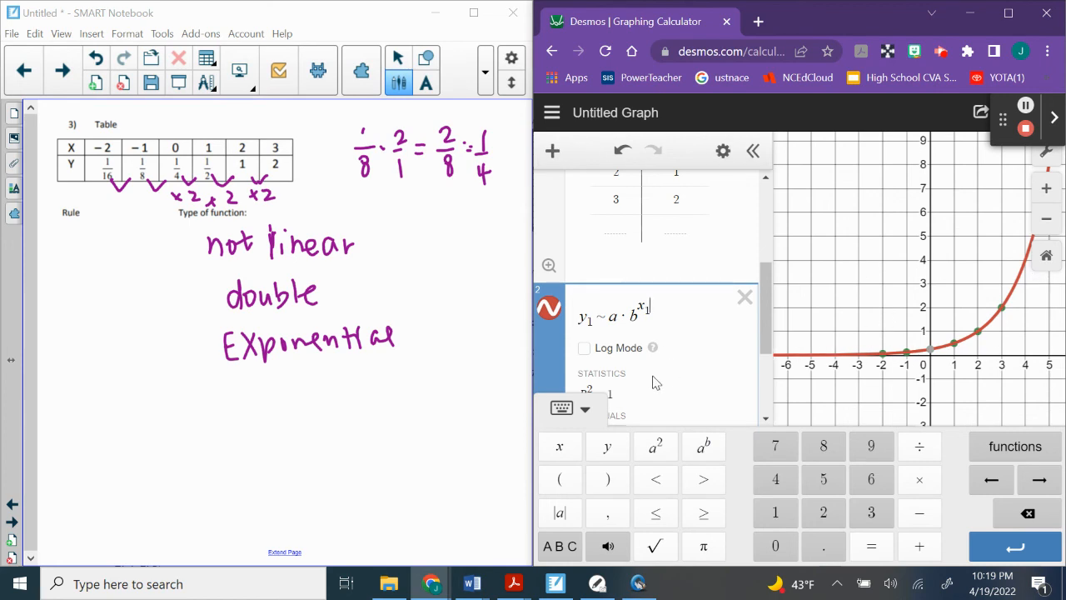
scroll(608, 369, down, 1)
scroll(655, 331, down, 1)
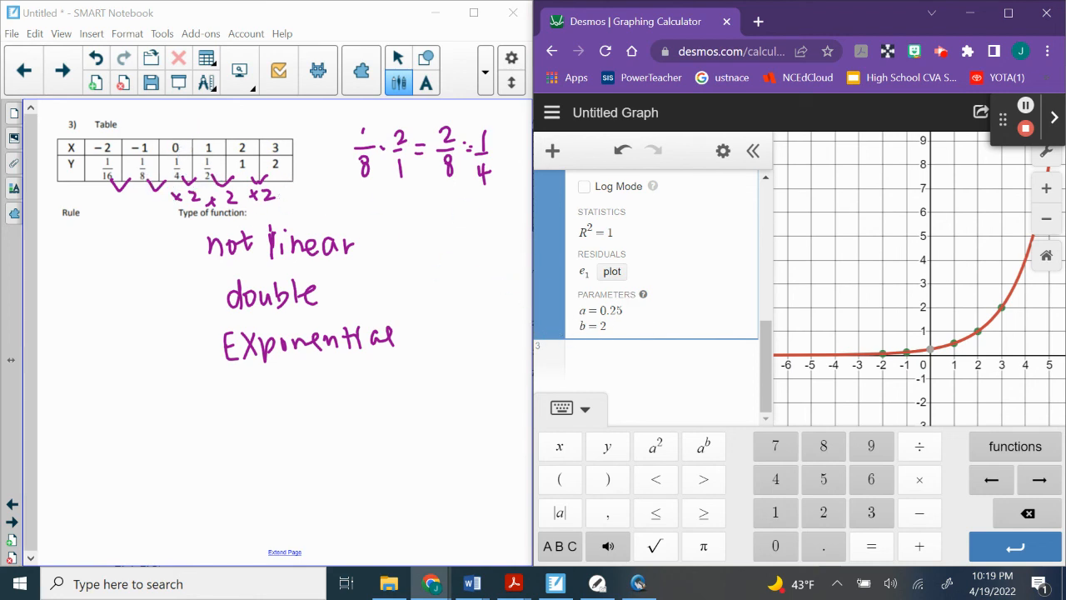
- In SMART Notebook, handwrite the rule y = 1/4(2)^x for problem 3
click(59, 272)
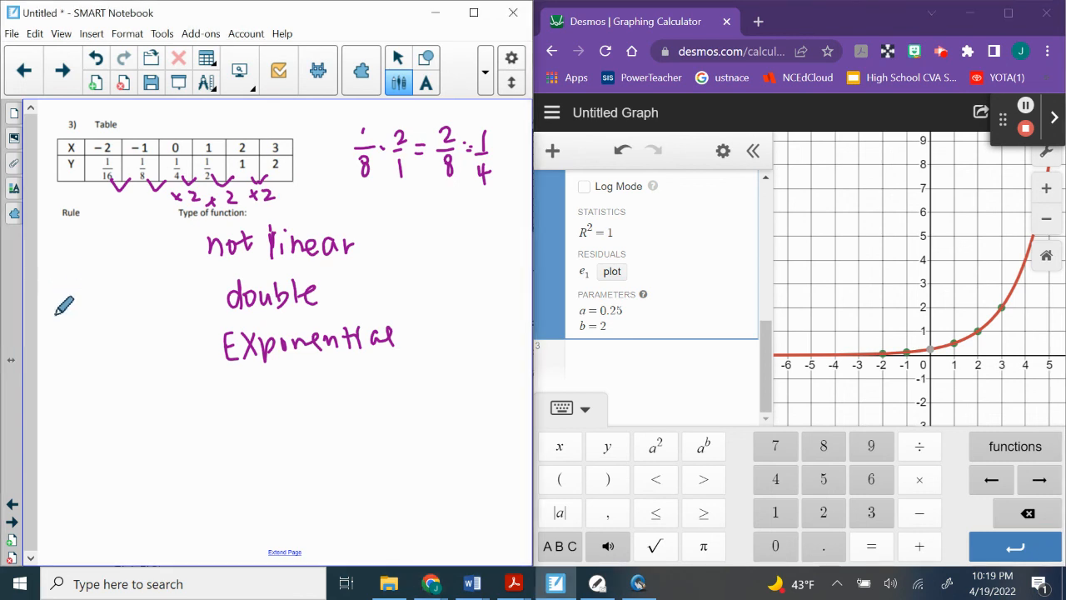
drag(56, 279, 60, 318)
drag(111, 260, 151, 311)
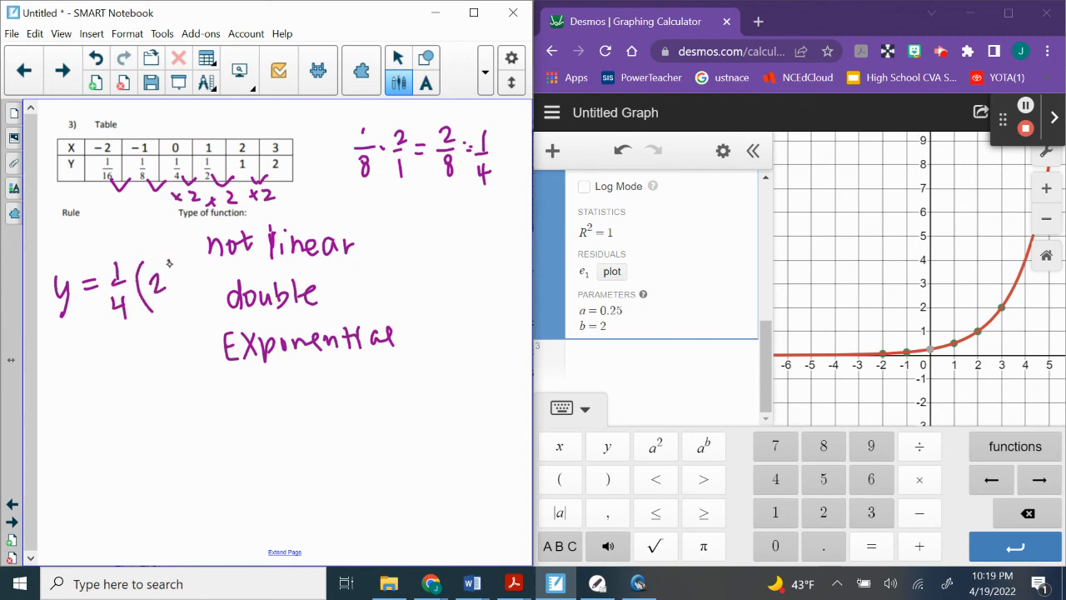
mouse_move(165, 265)
mouse_down()
mouse_move(166, 316)
mouse_move(182, 265)
mouse_up()
scroll(595, 309, up, 2)
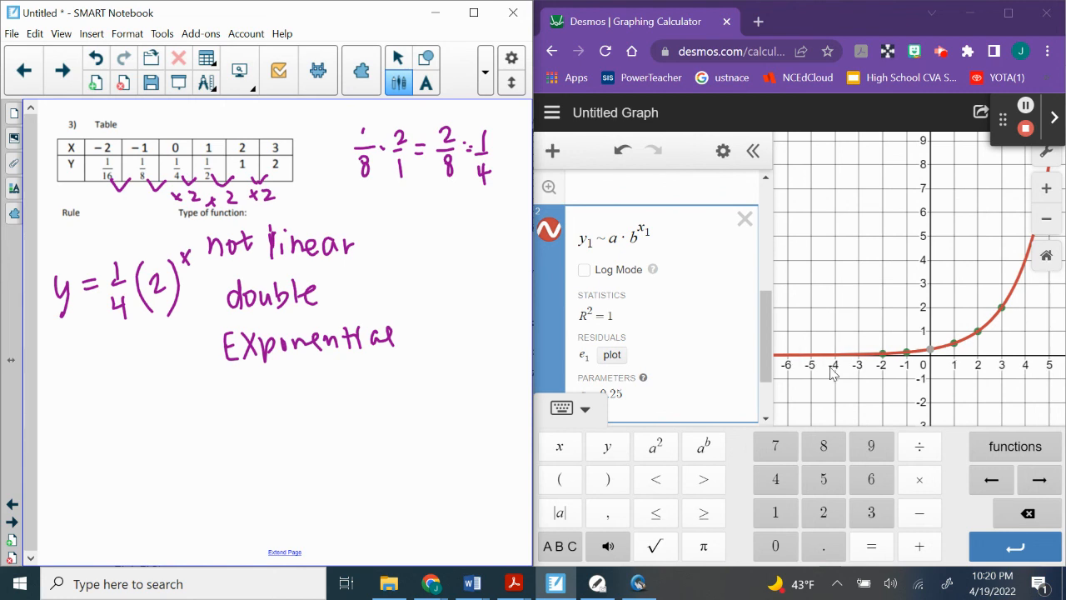
scroll(679, 270, up, 5)
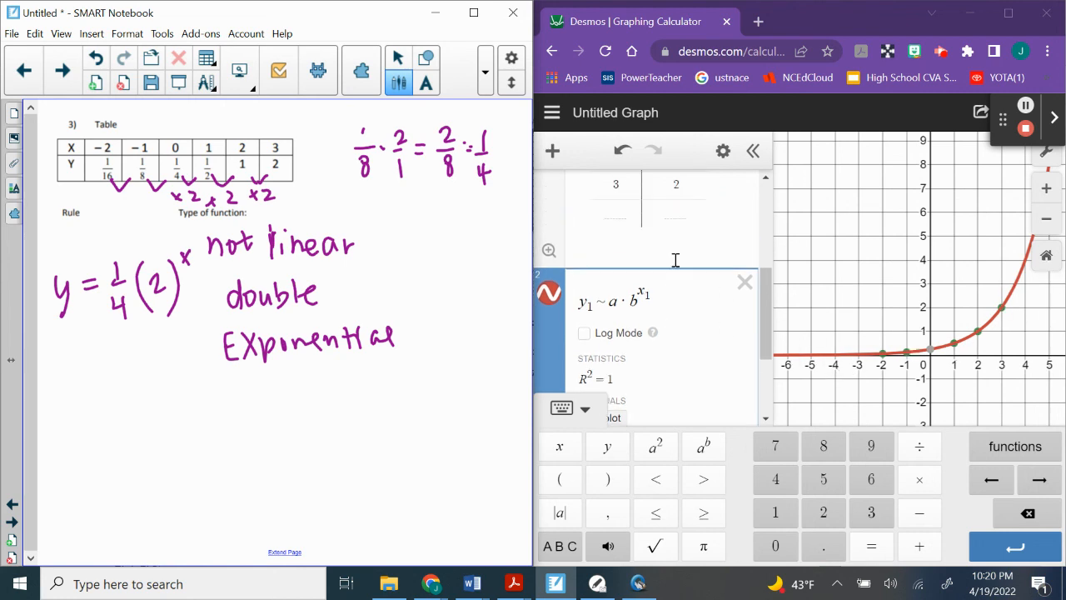
scroll(676, 270, up, 2)
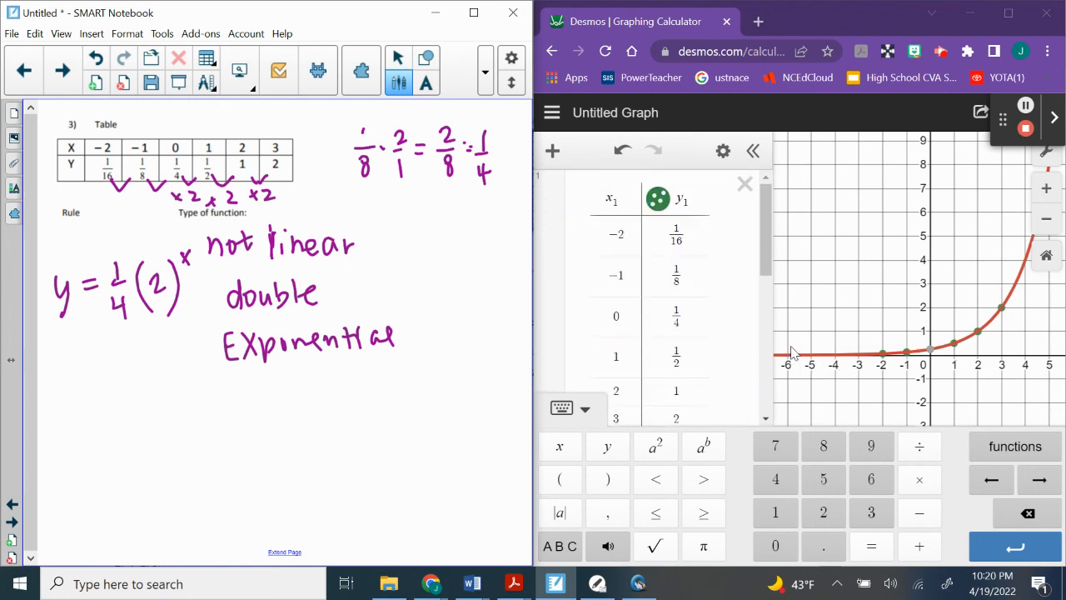
scroll(635, 337, down, 3)
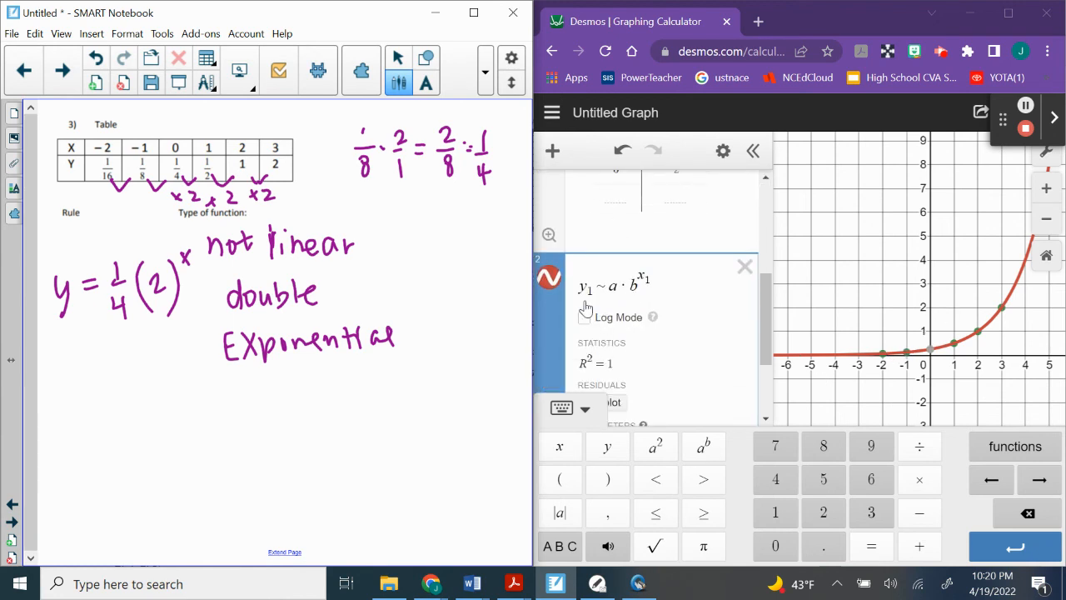